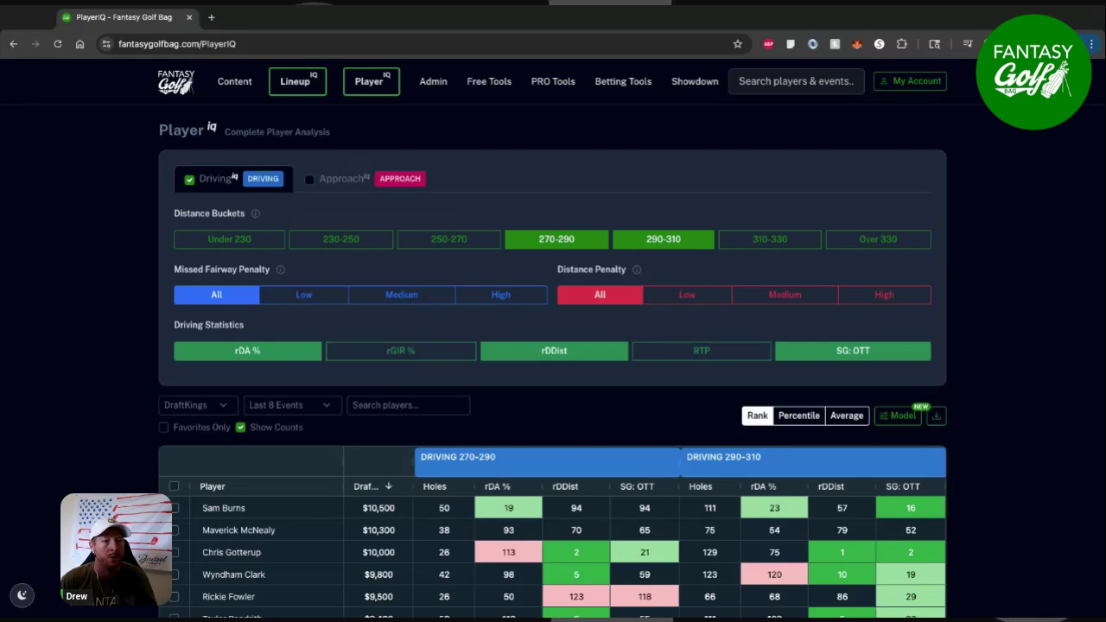
Step: Add the 250-270 distance bucket to the driving analysis alongside 270-290 and 290-310
{"action": "left_click", "coordinate": [216, 244]}
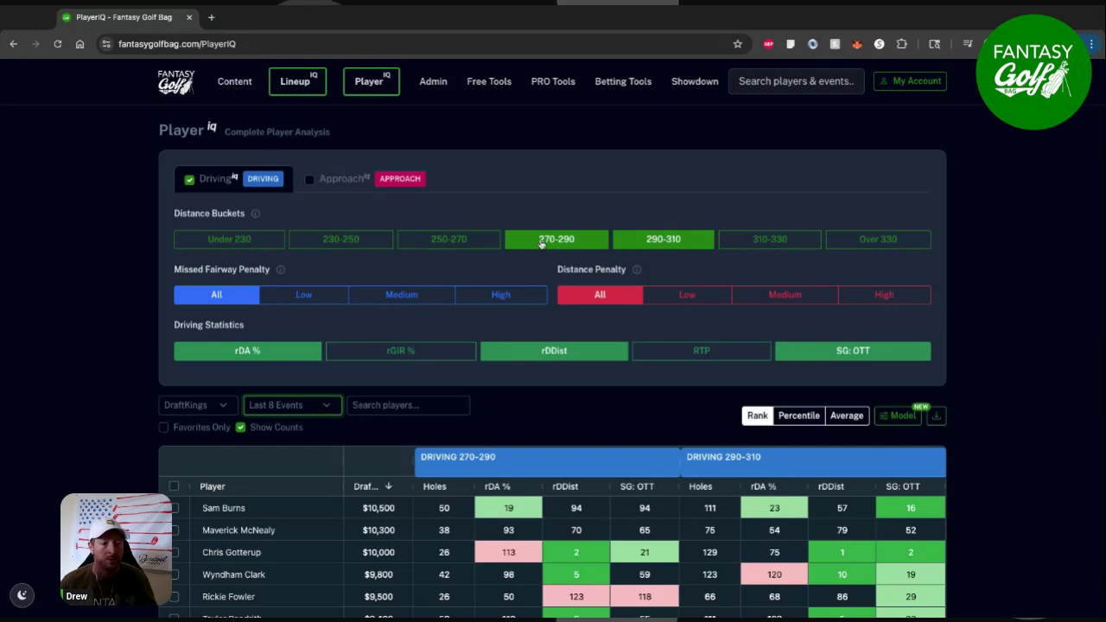
{"action": "left_click", "coordinate": [447, 244]}
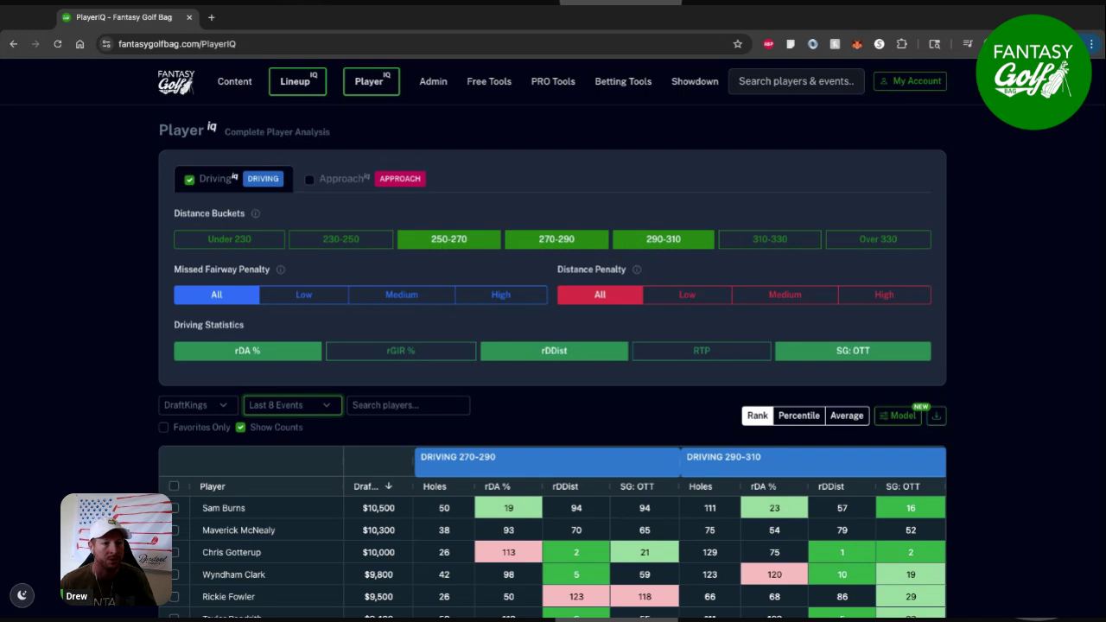
{"action": "left_click", "coordinate": [451, 245]}
{"action": "left_click", "coordinate": [453, 249]}
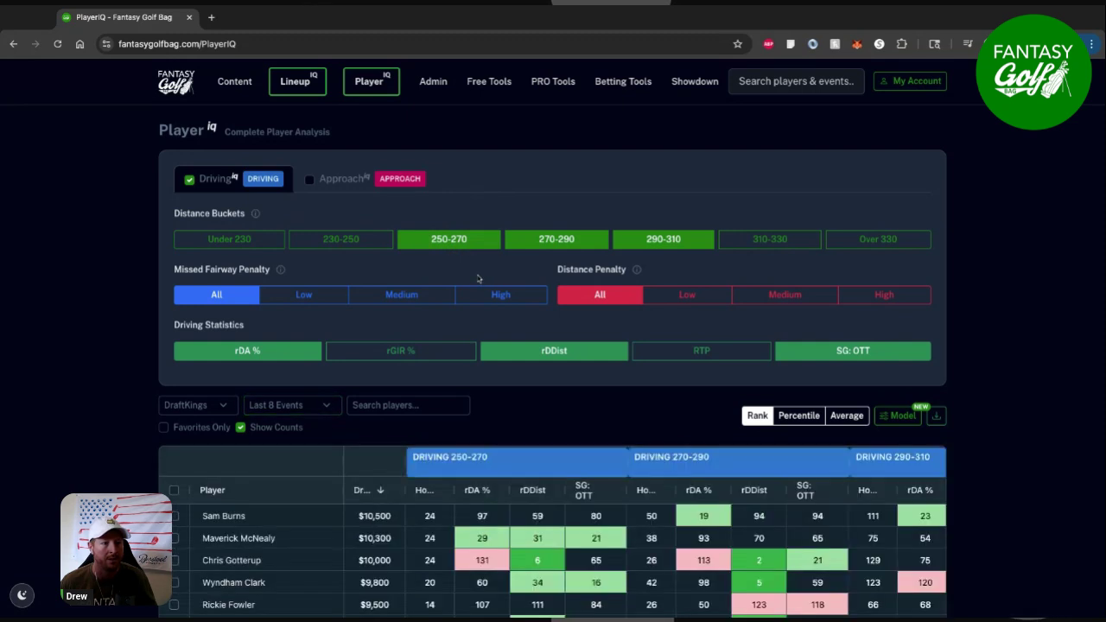
Step: Compare the driving ranks across the distance buckets with the High missed fairway penalty filter applied, and restore the filter to All
{"action": "mouse_move", "coordinate": [257, 223]}
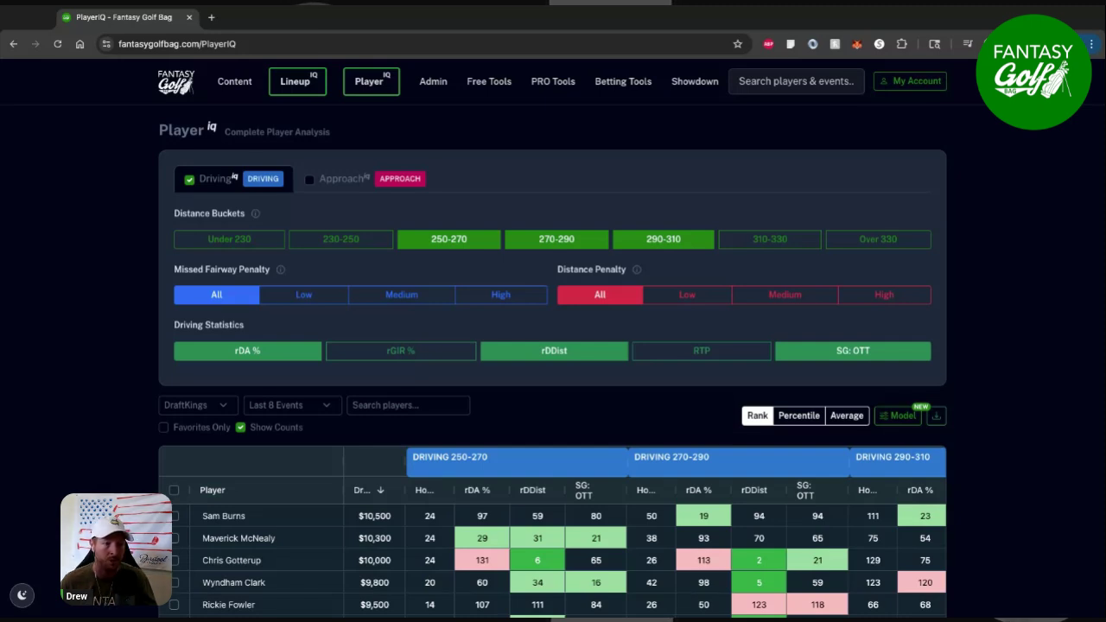
{"action": "scroll", "coordinate": [124, 282], "scroll_direction": "down", "scroll_amount": 1}
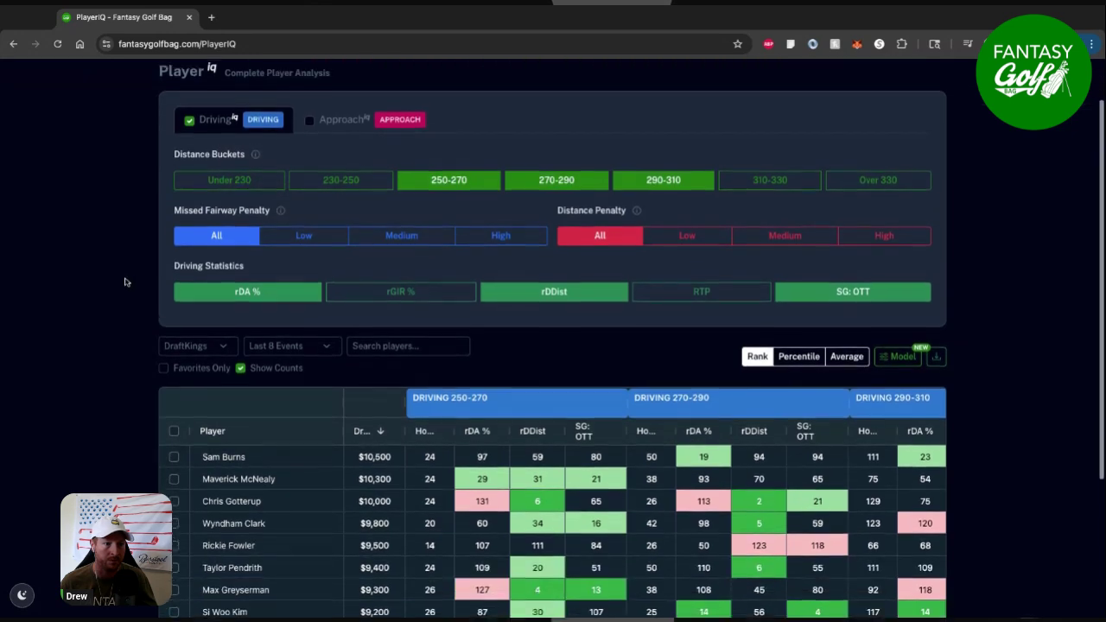
{"action": "scroll", "coordinate": [124, 281], "scroll_direction": "down", "scroll_amount": 1}
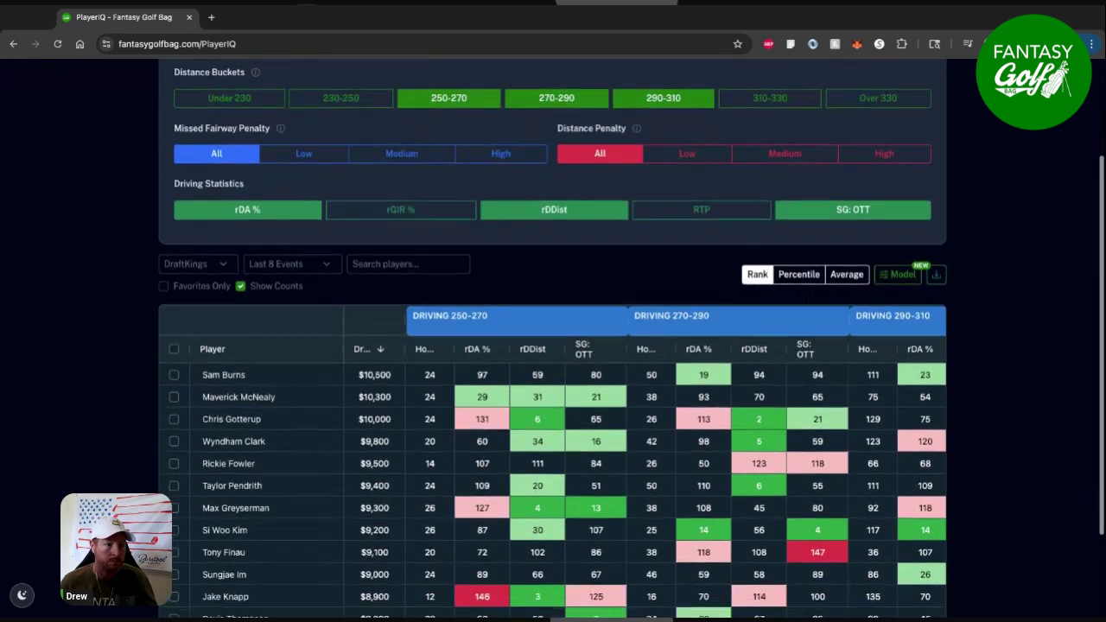
{"action": "mouse_move", "coordinate": [452, 349]}
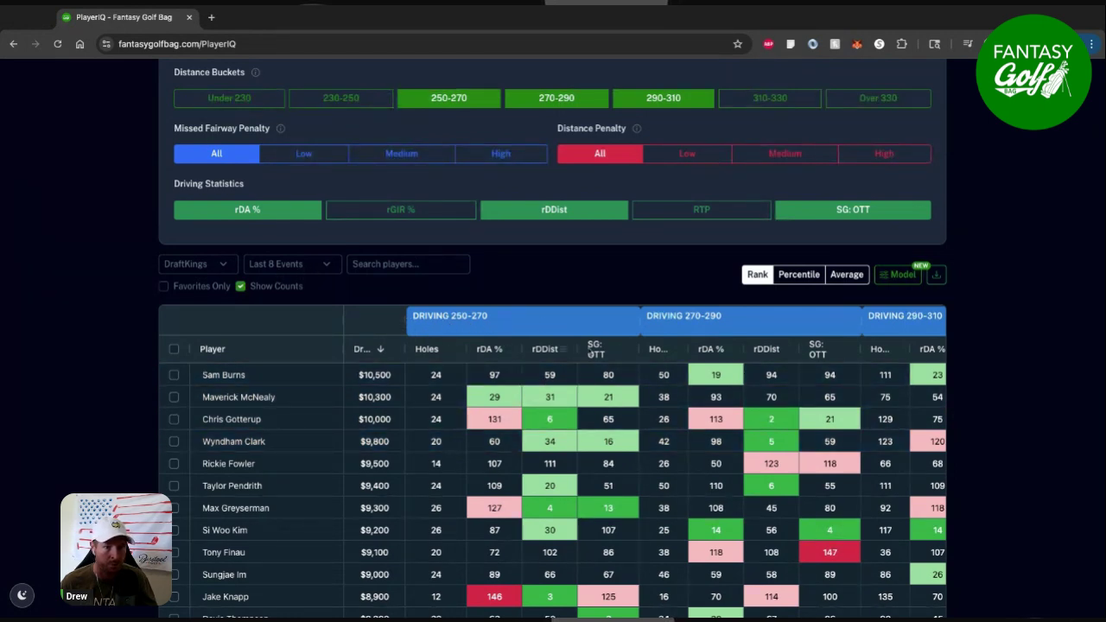
{"action": "scroll", "coordinate": [640, 419], "scroll_direction": "right", "scroll_amount": 3}
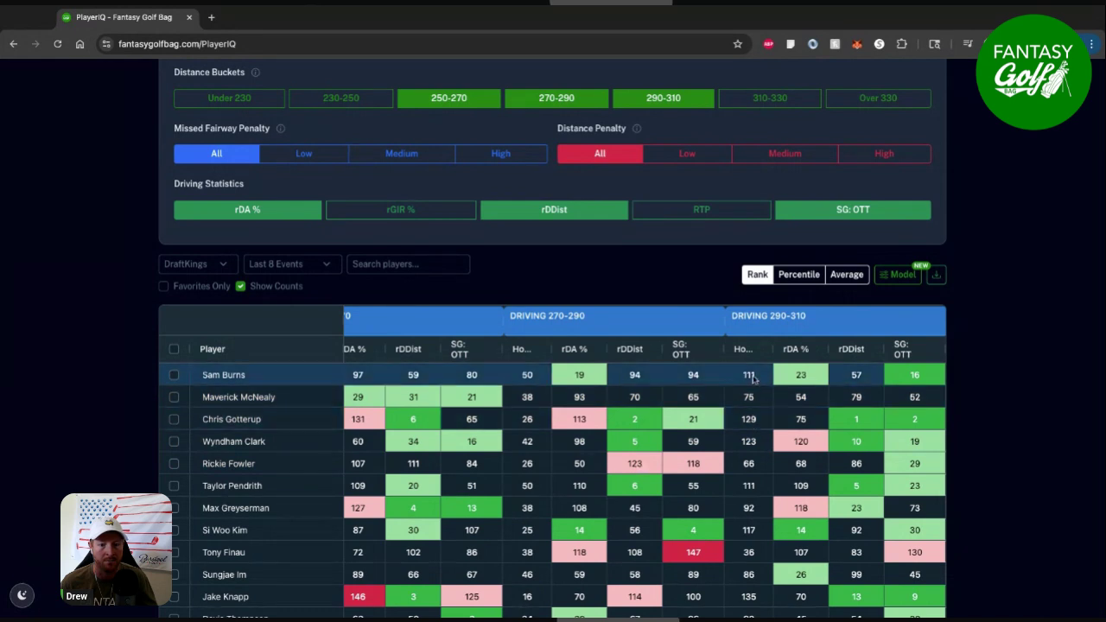
{"action": "left_click", "coordinate": [490, 155]}
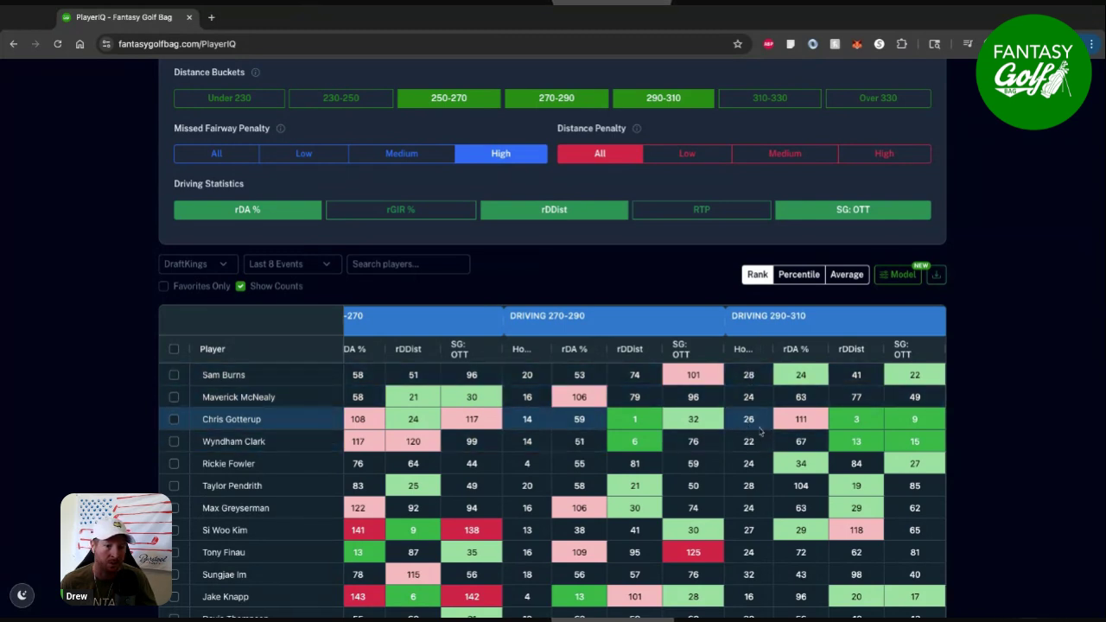
{"action": "scroll", "coordinate": [668, 438], "scroll_direction": "left", "scroll_amount": 2}
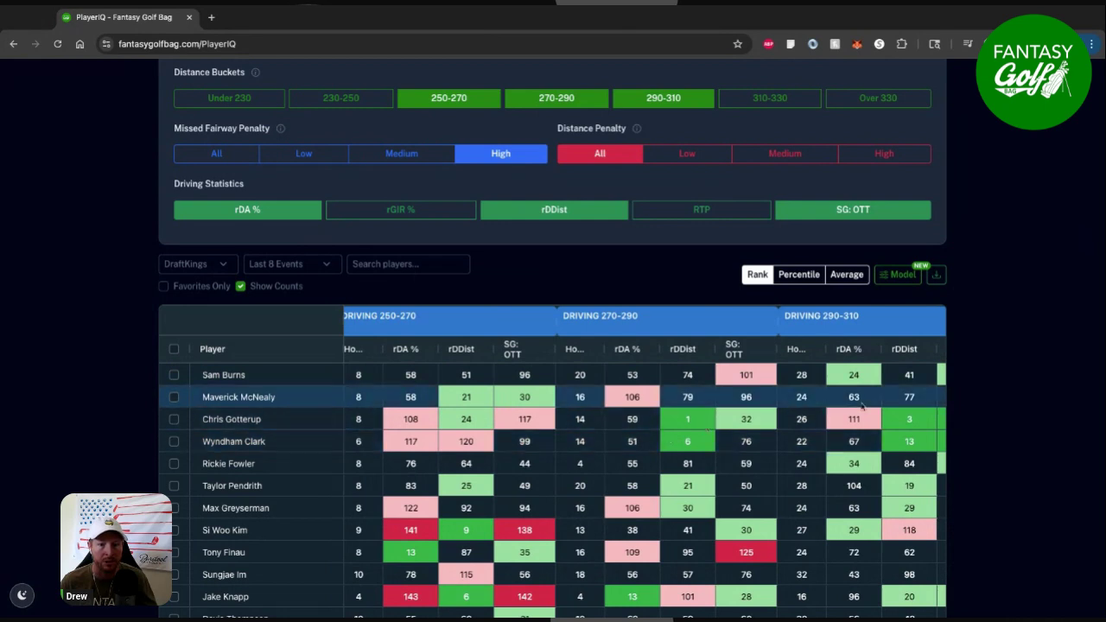
{"action": "scroll", "coordinate": [766, 429], "scroll_direction": "left", "scroll_amount": 2}
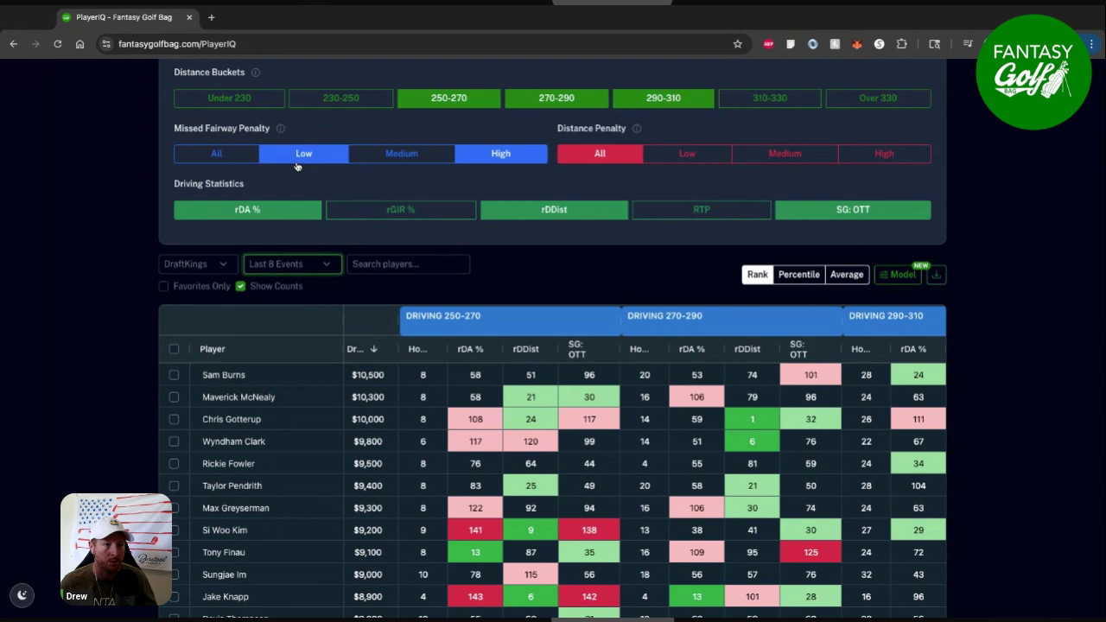
{"action": "left_click", "coordinate": [217, 155]}
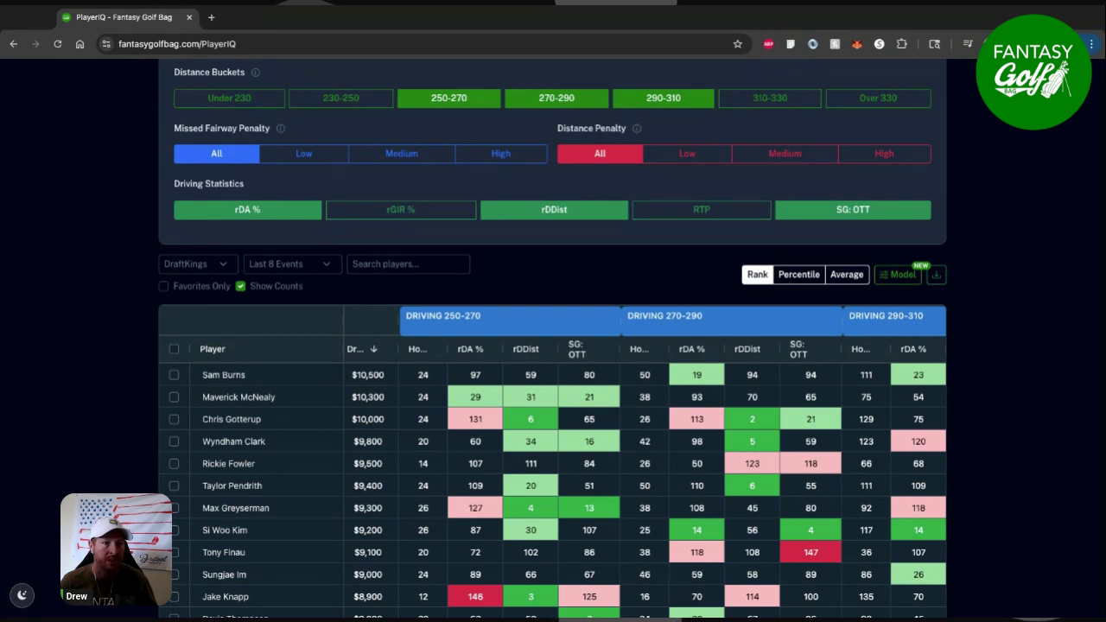
Step: Try adding the 310-330 driving distance bucket and remove it again, leaving the distance penalty at All
{"action": "mouse_move", "coordinate": [639, 135]}
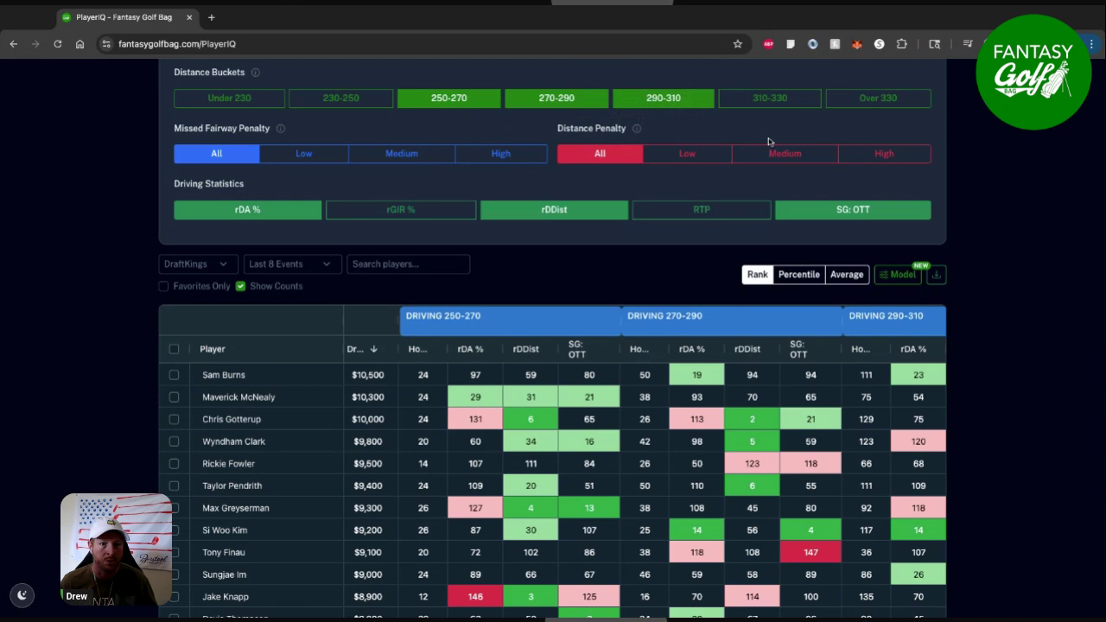
{"action": "left_click", "coordinate": [764, 105]}
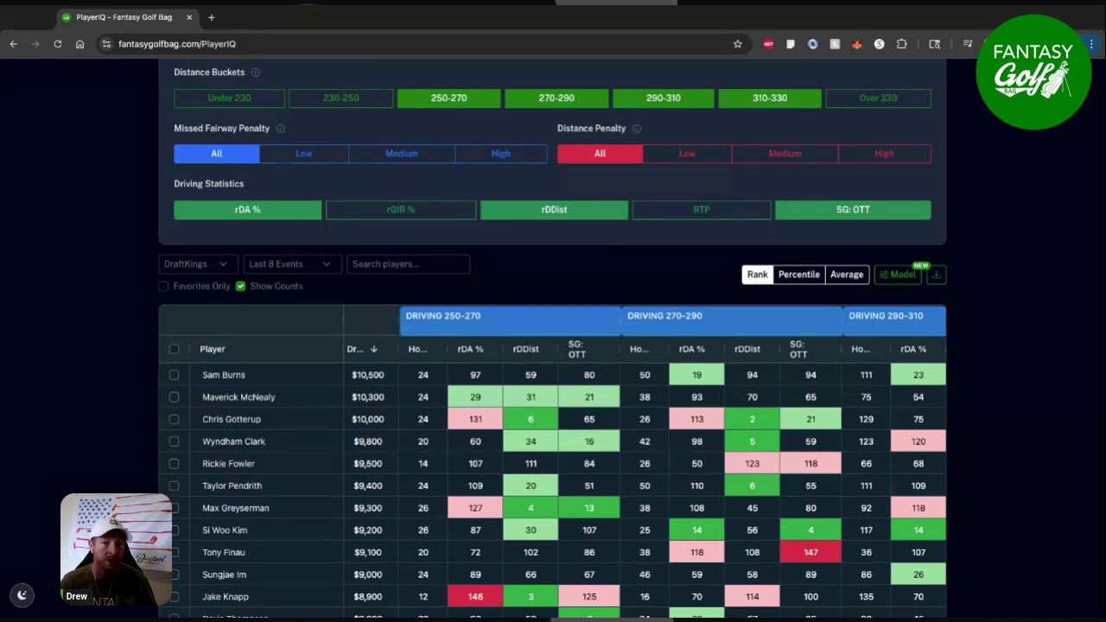
{"action": "left_click", "coordinate": [778, 99]}
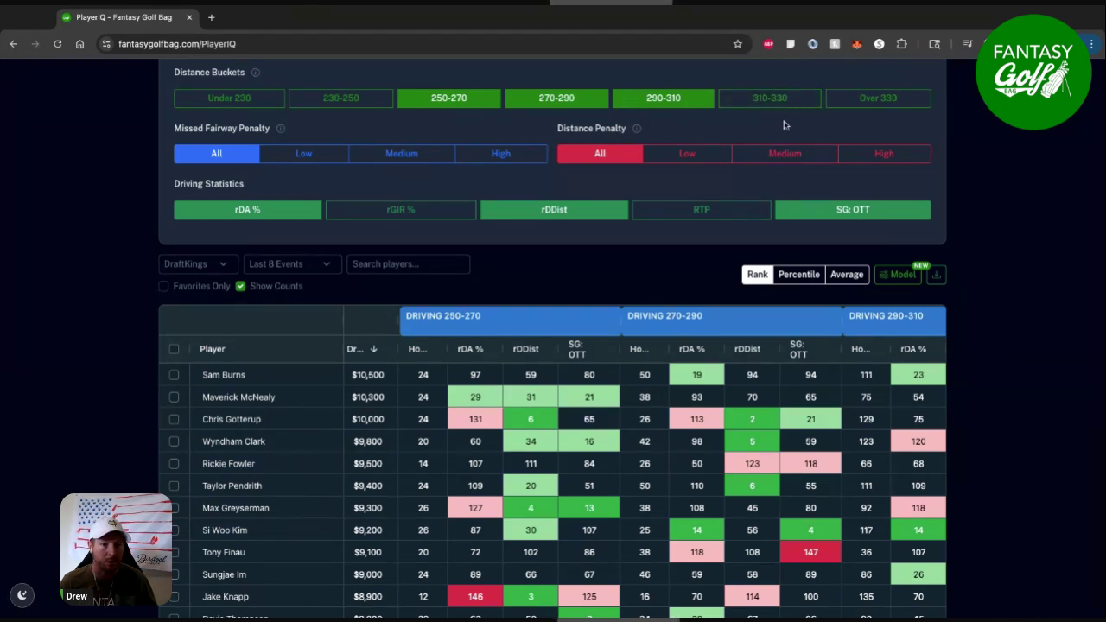
{"action": "left_click", "coordinate": [812, 154]}
{"action": "left_click", "coordinate": [850, 159]}
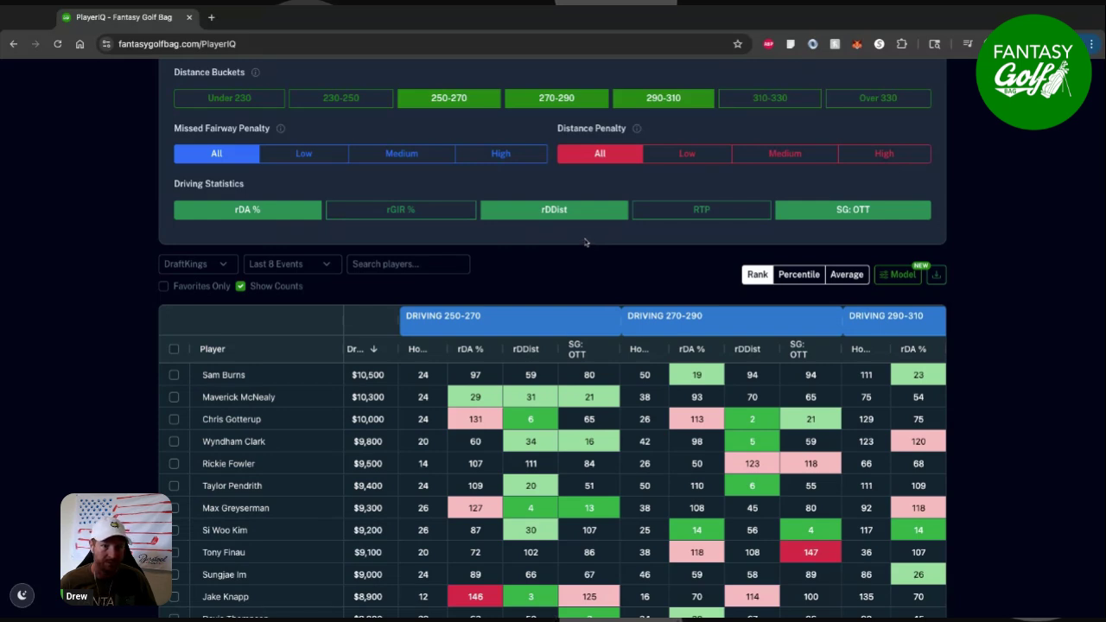
Step: Toggle the RTP statistic on and off, and remove and restore rDA % in the driving statistics
{"action": "left_click", "coordinate": [701, 217]}
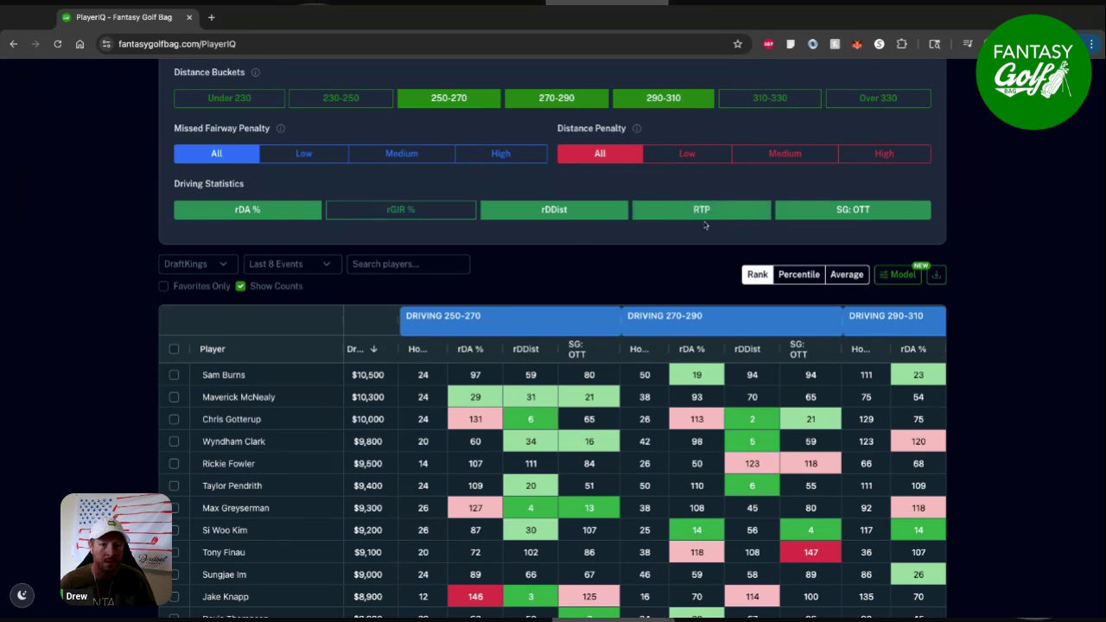
{"action": "left_click", "coordinate": [705, 216]}
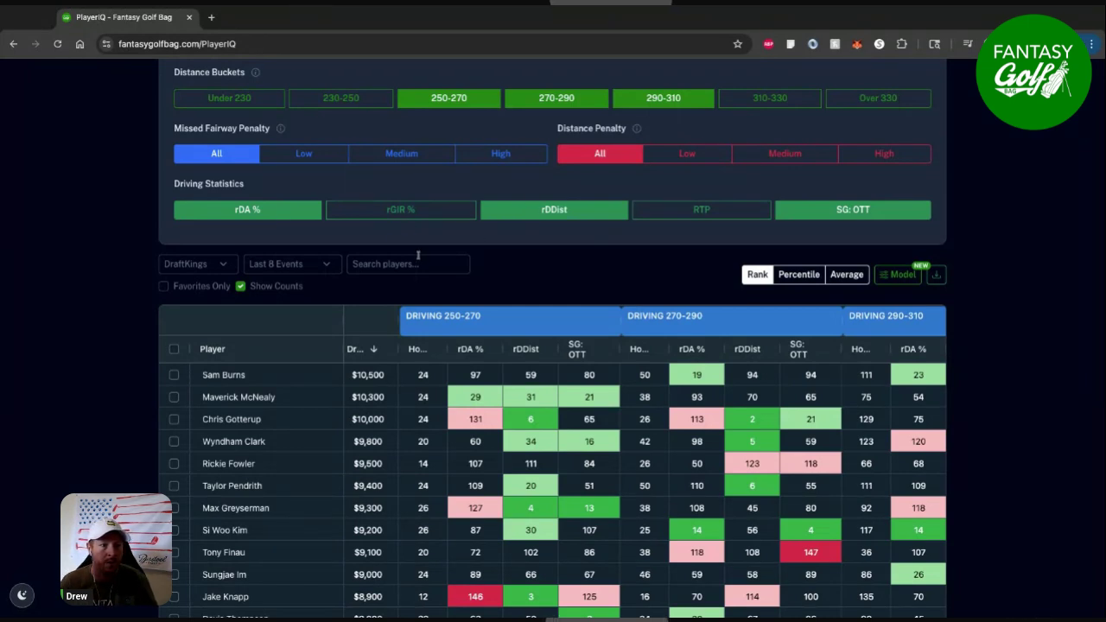
{"action": "left_click", "coordinate": [244, 212]}
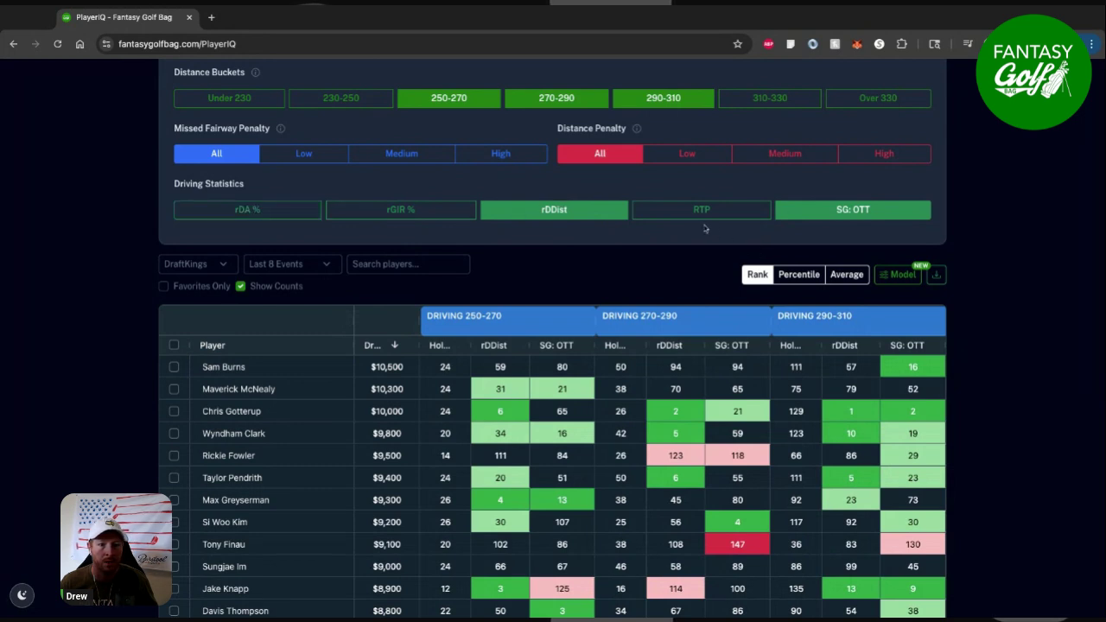
{"action": "left_click", "coordinate": [273, 218]}
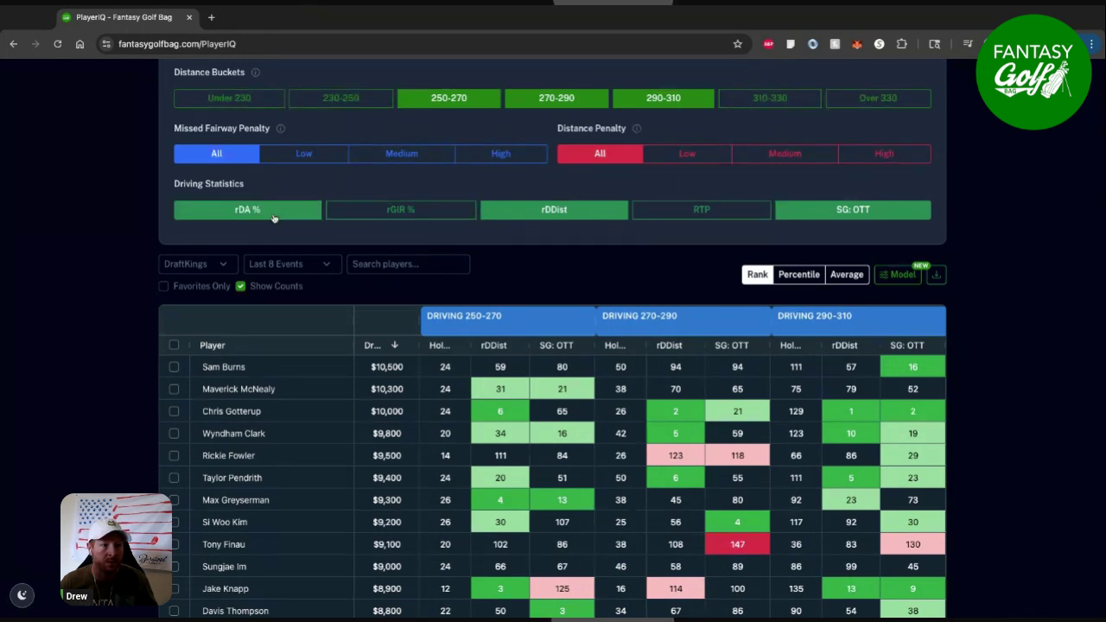
Step: Remove rDDist from the driving statistics and open the Approach settings
{"action": "left_click", "coordinate": [577, 217]}
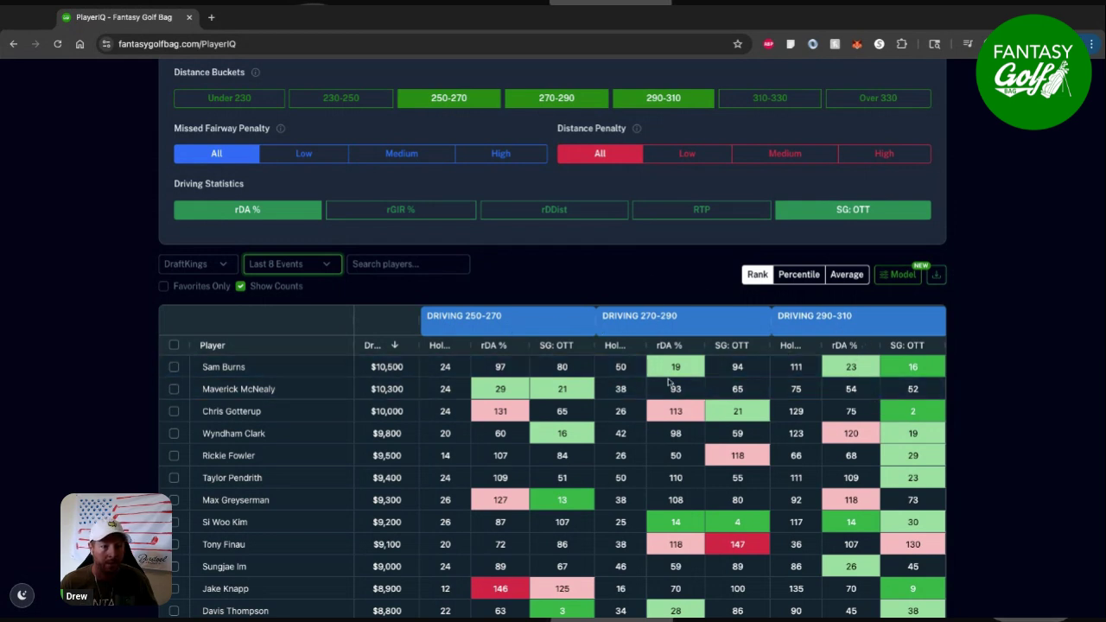
{"action": "scroll", "coordinate": [478, 260], "scroll_direction": "up", "scroll_amount": 2}
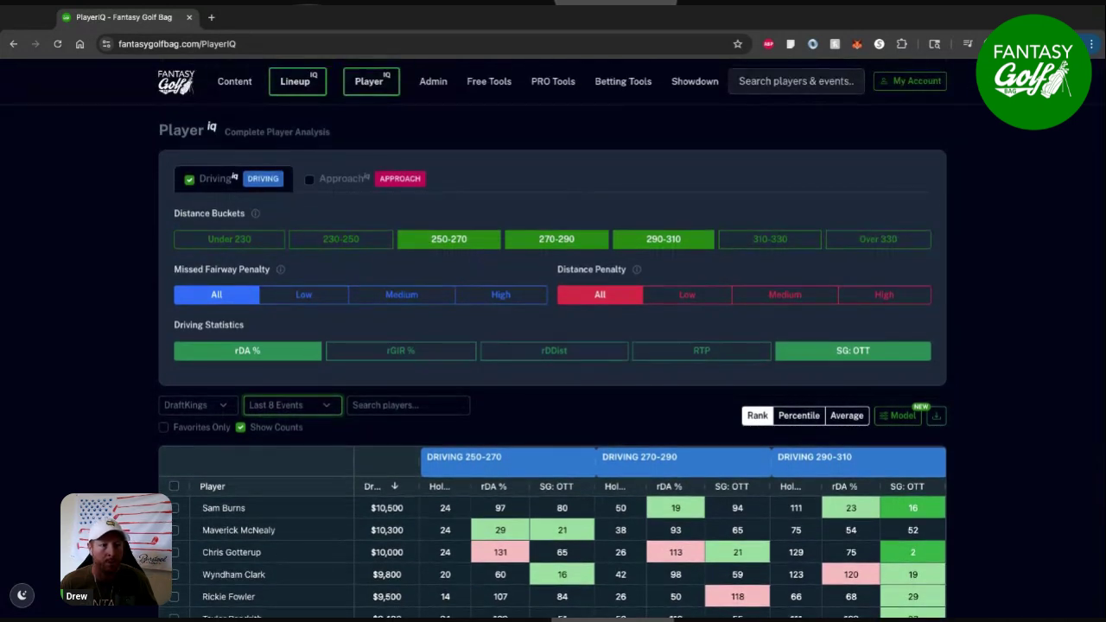
{"action": "left_click", "coordinate": [345, 181]}
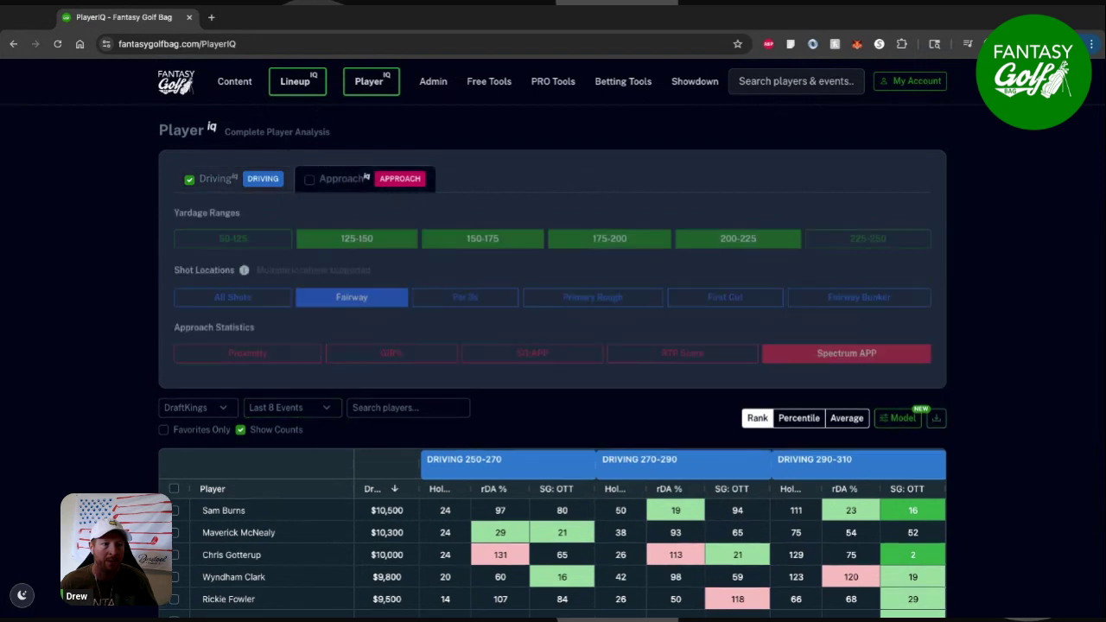
Step: Try the Par 3s shot location and the SG:APP approach statistic, and deselect both again
{"action": "left_click", "coordinate": [462, 304]}
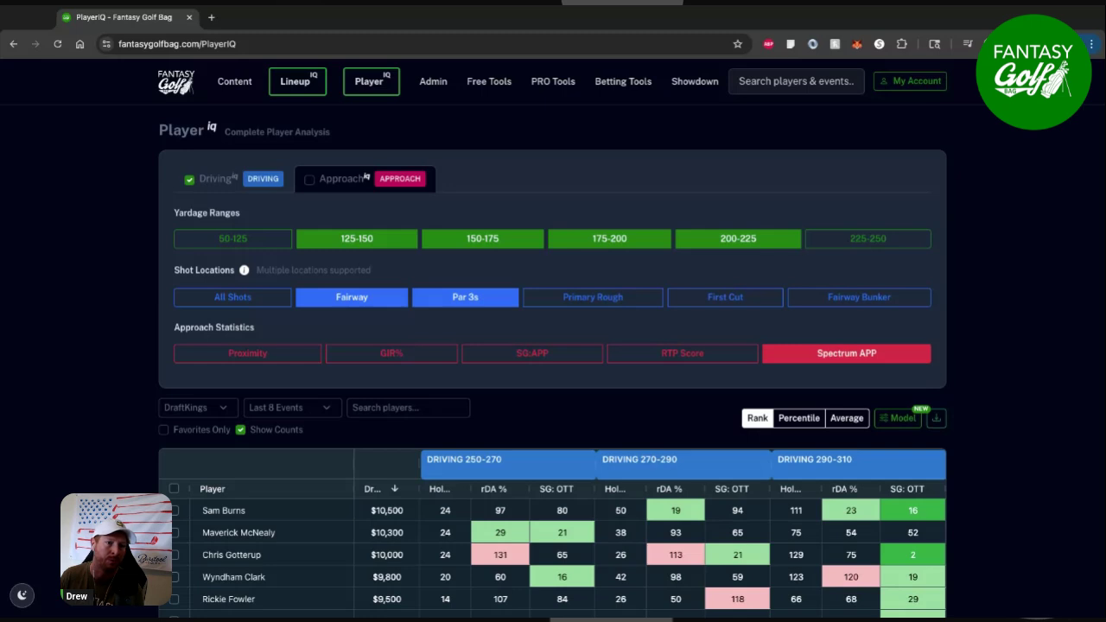
{"action": "left_click", "coordinate": [472, 295]}
{"action": "left_click", "coordinate": [537, 351]}
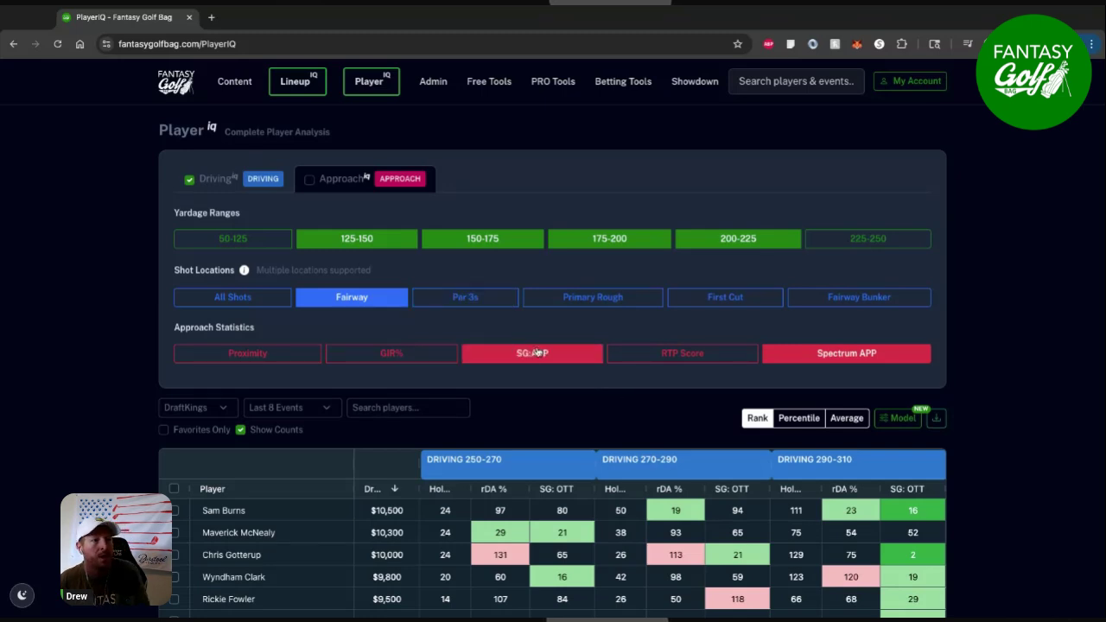
{"action": "left_click", "coordinate": [536, 351]}
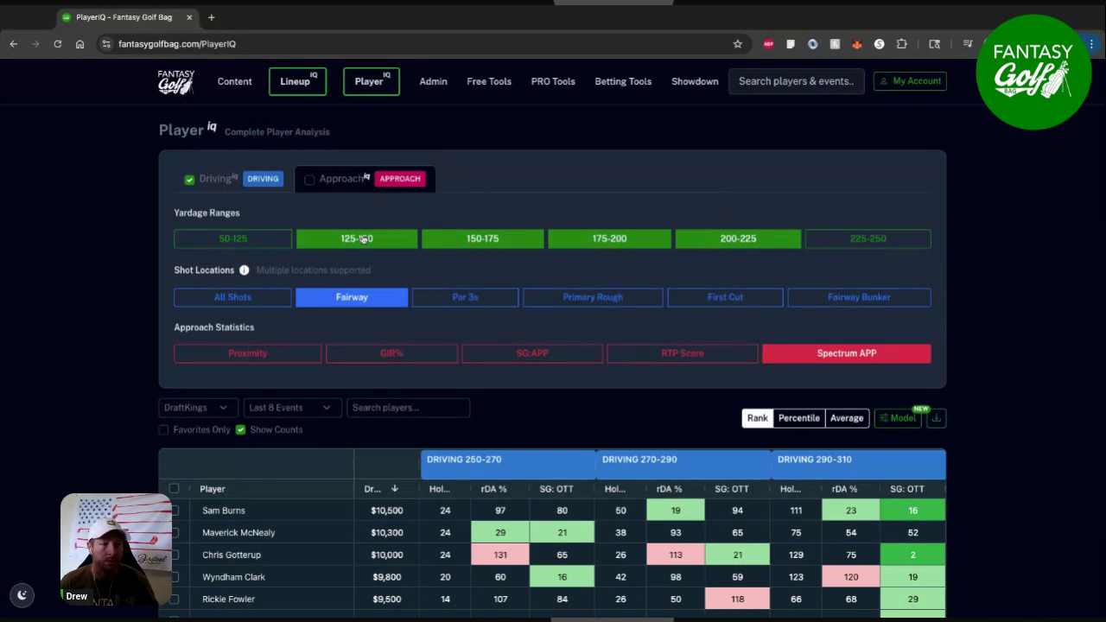
Step: Add the 50-125 yardage range and include Par 3s and First Cut with Fairway as the approach shot locations
{"action": "left_click", "coordinate": [263, 239]}
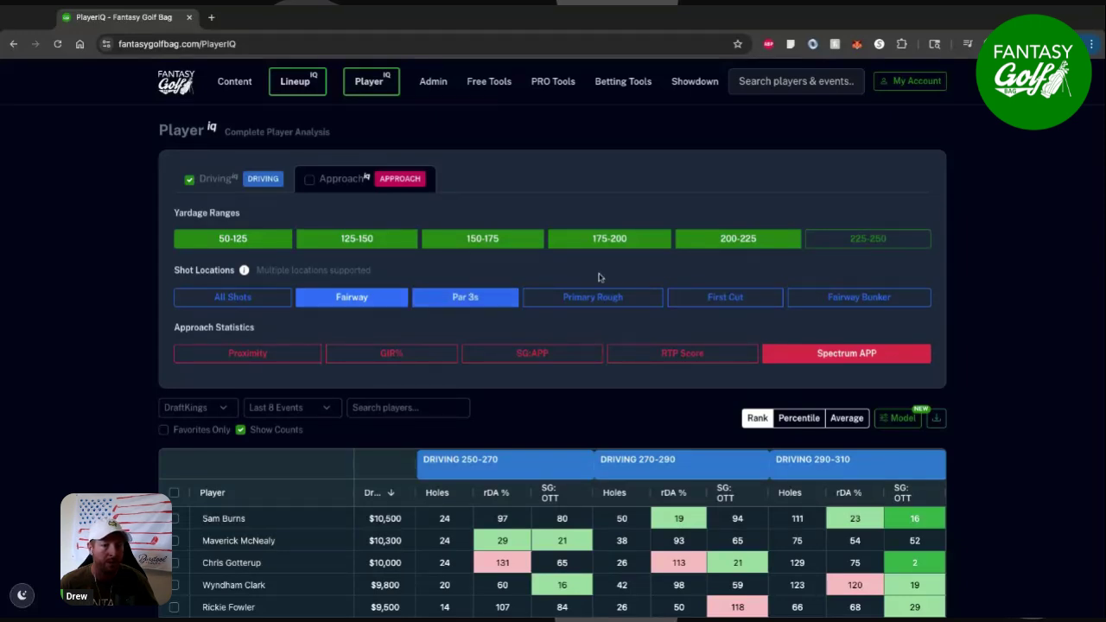
{"action": "left_click", "coordinate": [728, 307]}
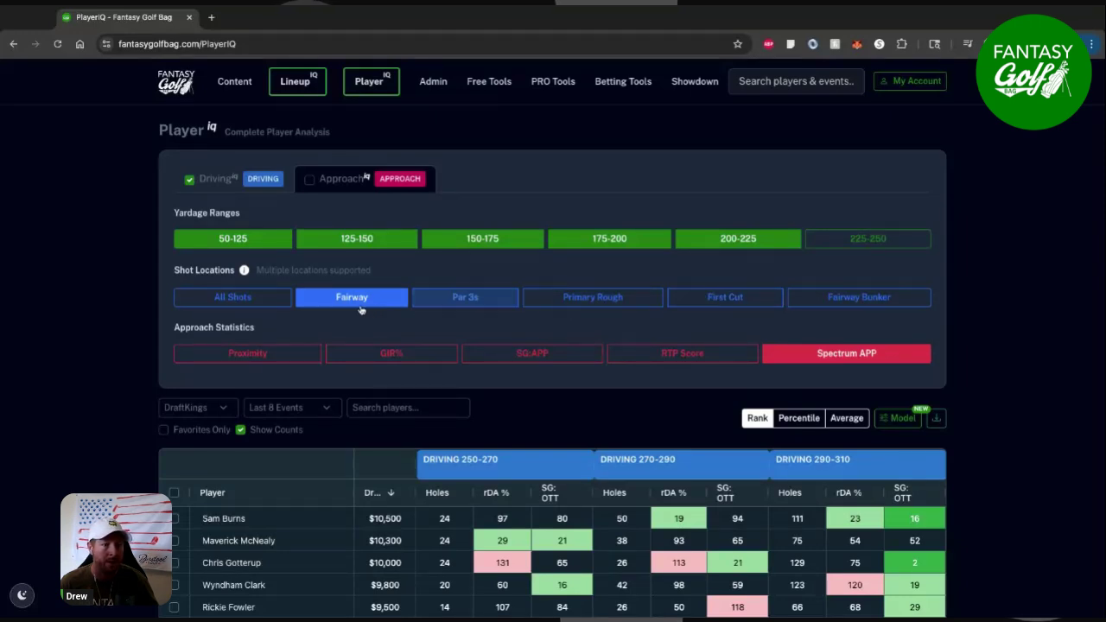
{"action": "left_click", "coordinate": [477, 304]}
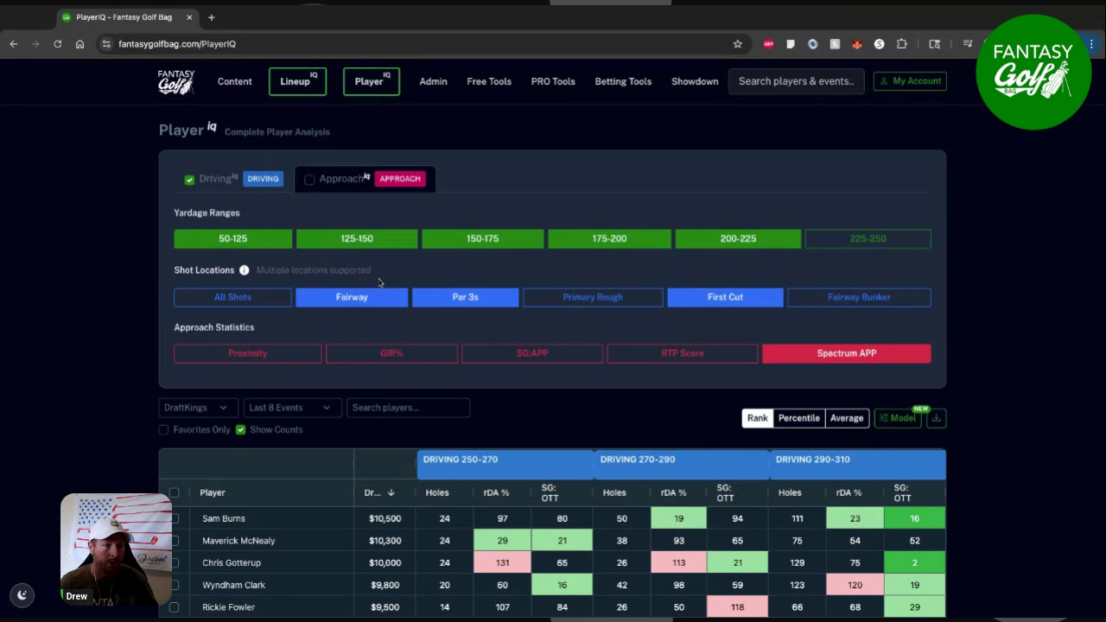
Step: Try Proximity, GIR%, SG:APP and RTP Score one at a time as approach statistics, returning to Spectrum APP
{"action": "left_click", "coordinate": [270, 360]}
{"action": "left_click", "coordinate": [408, 360]}
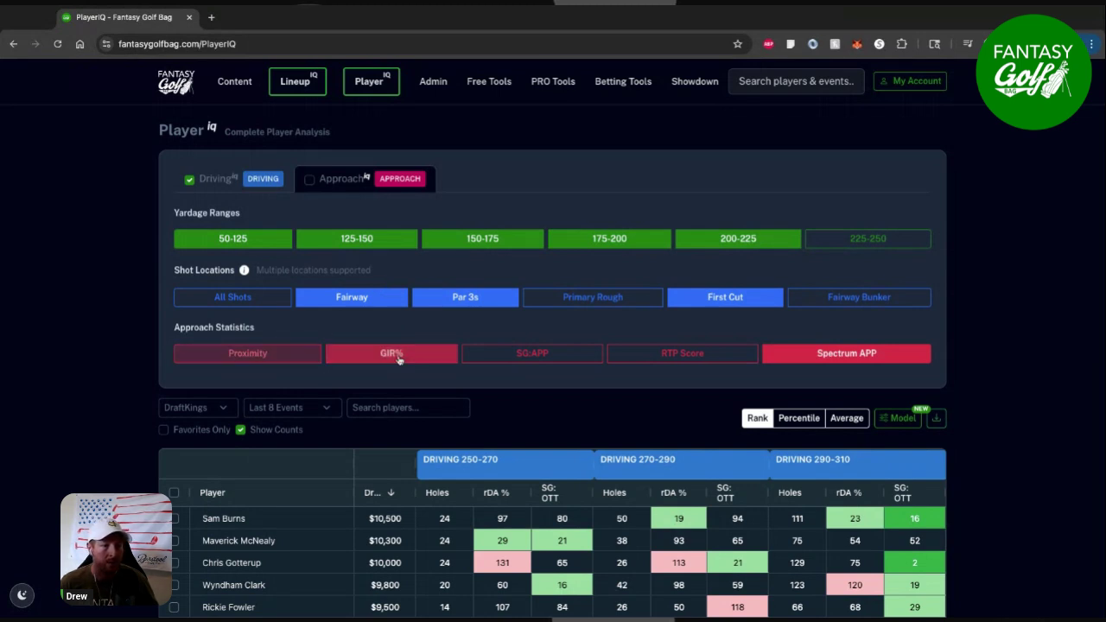
{"action": "left_click", "coordinate": [541, 360]}
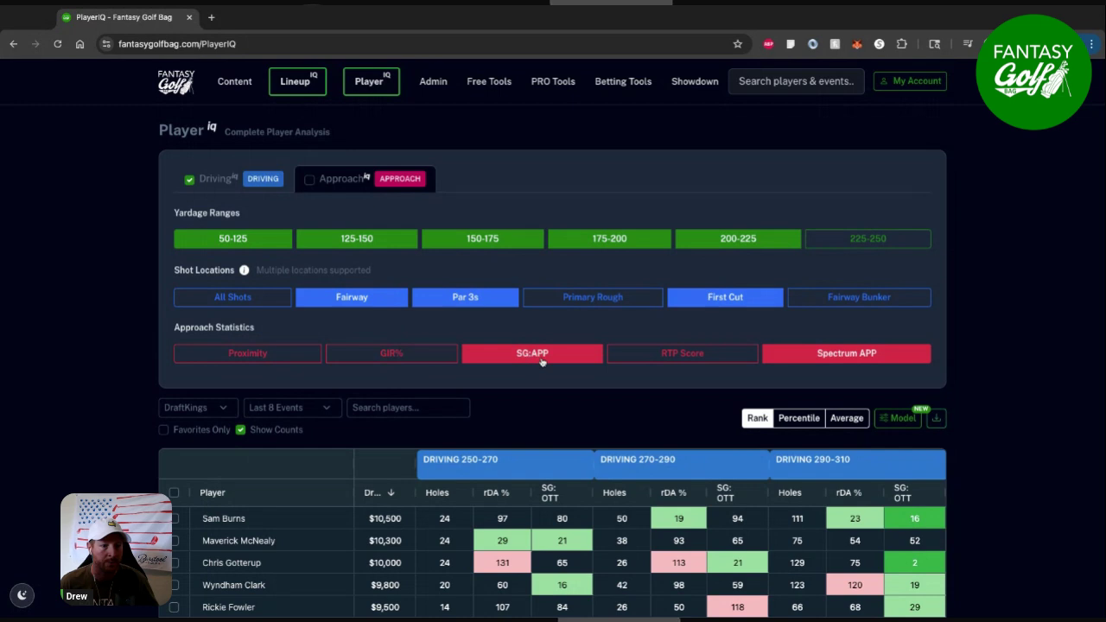
{"action": "left_click", "coordinate": [700, 358]}
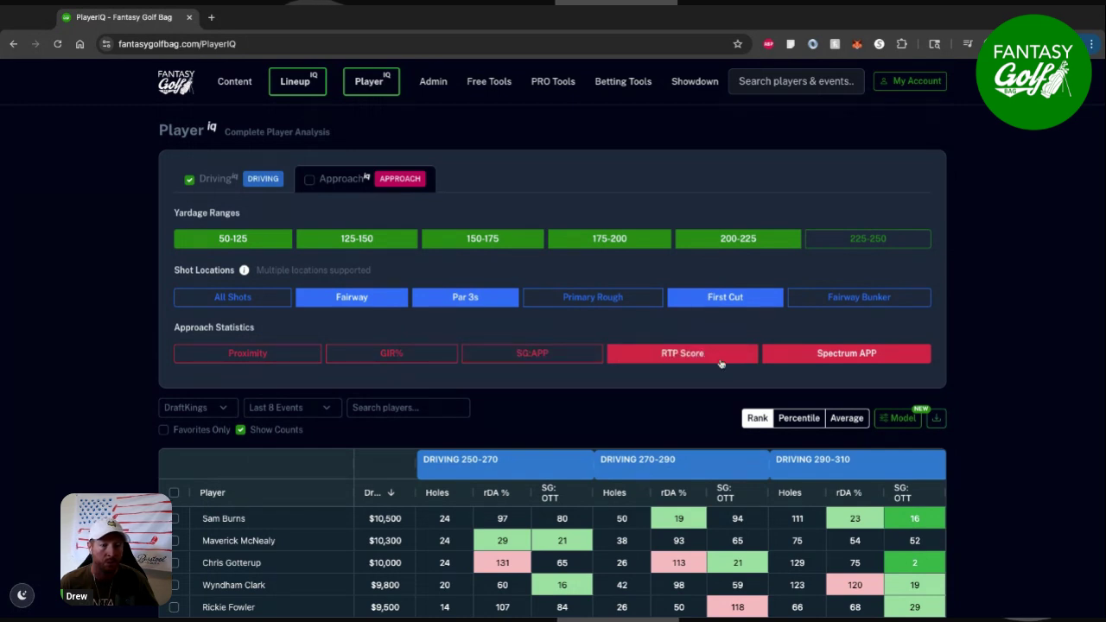
{"action": "left_click", "coordinate": [845, 366]}
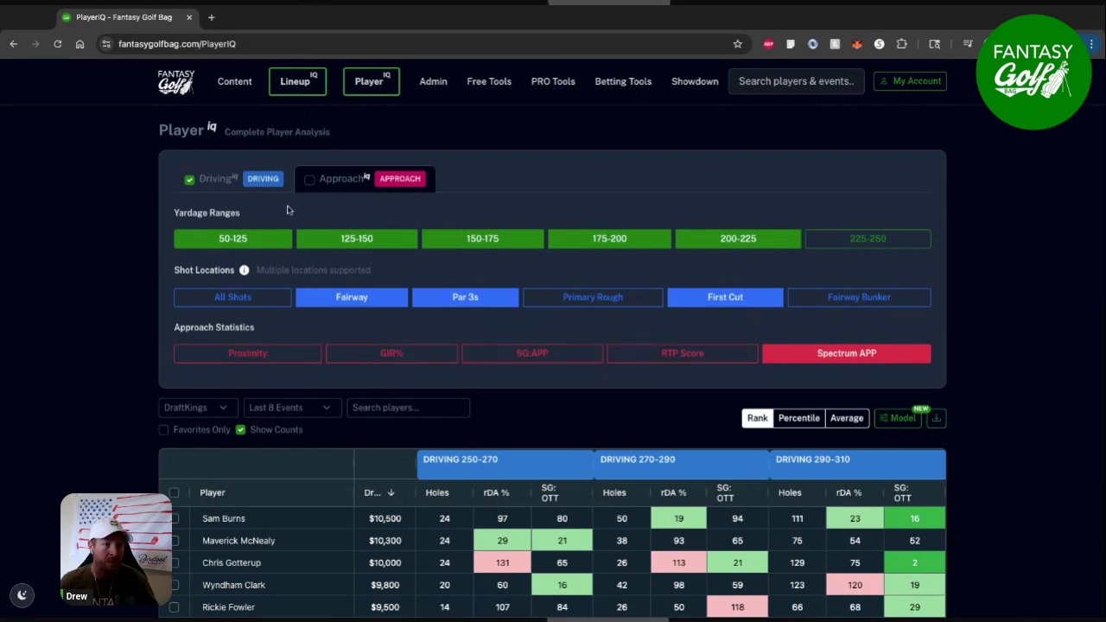
Step: Replace Spectrum APP with SG:APP as the only selected approach statistic
{"action": "left_click", "coordinate": [535, 356]}
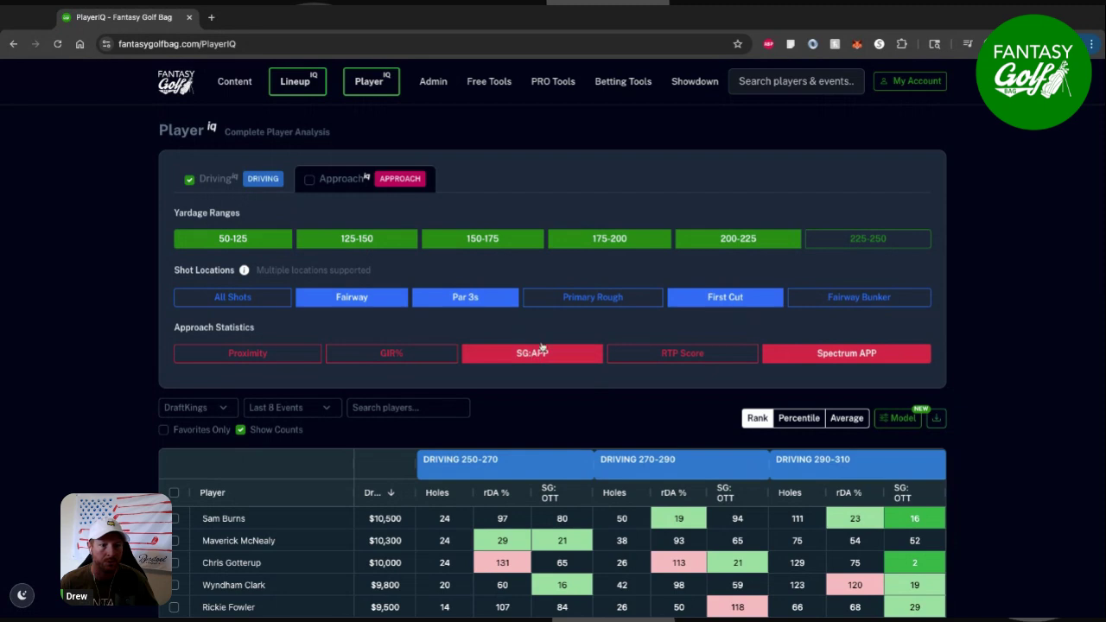
{"action": "left_click", "coordinate": [812, 354]}
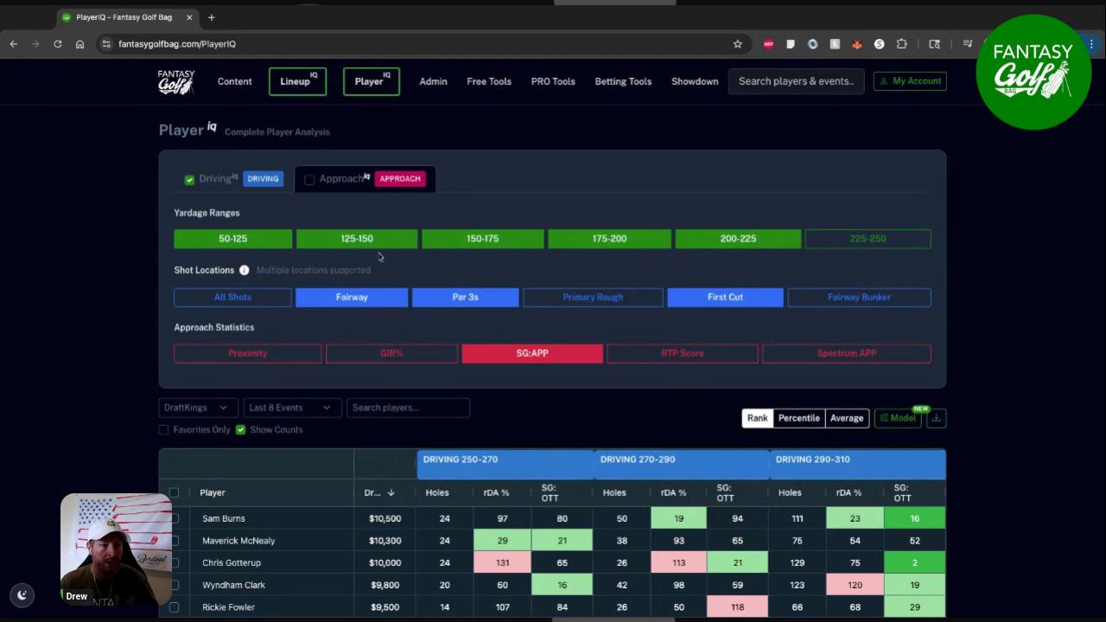
Step: Include the approach analysis alongside driving and look across the approach columns from 50-125 to 200-225 yards in the player table
{"action": "left_click", "coordinate": [310, 180]}
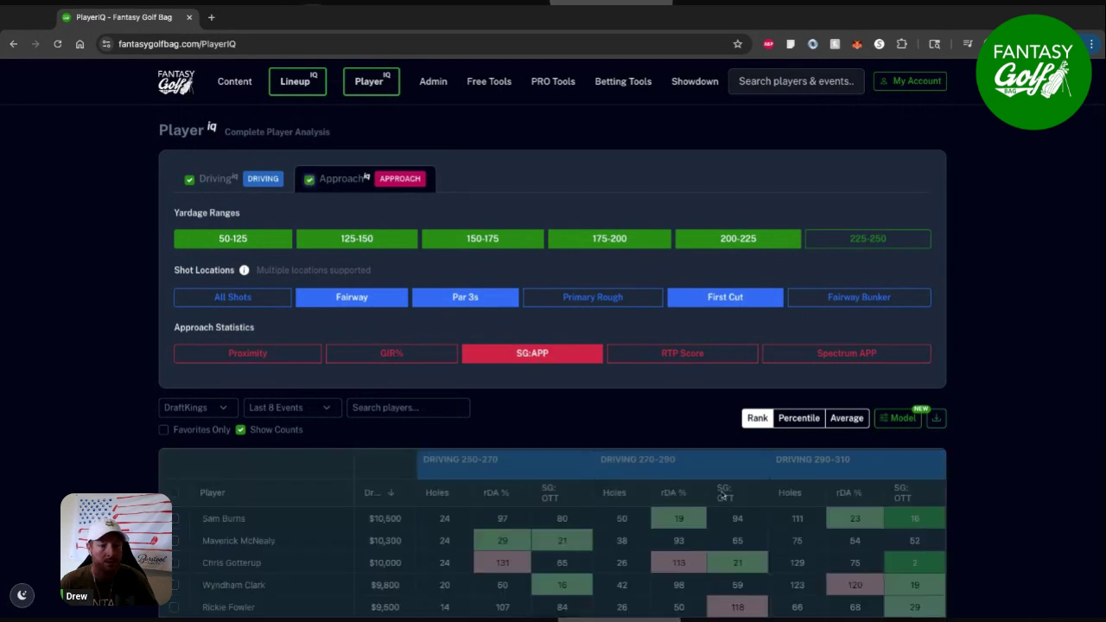
{"action": "scroll", "coordinate": [682, 398], "scroll_direction": "down", "scroll_amount": 1}
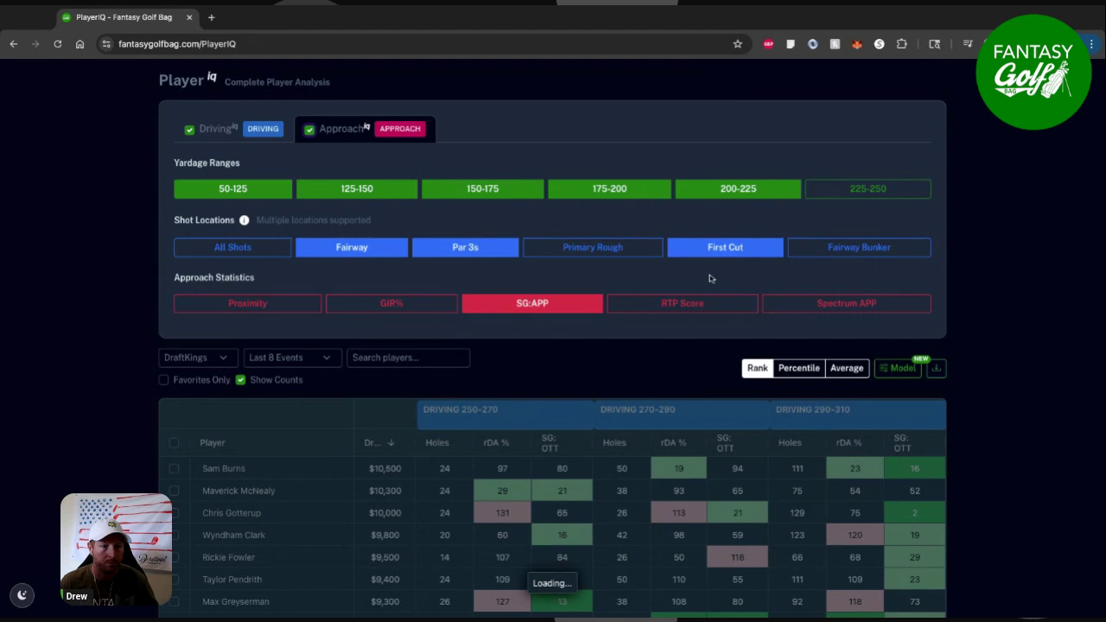
{"action": "scroll", "coordinate": [765, 462], "scroll_direction": "right", "scroll_amount": 5}
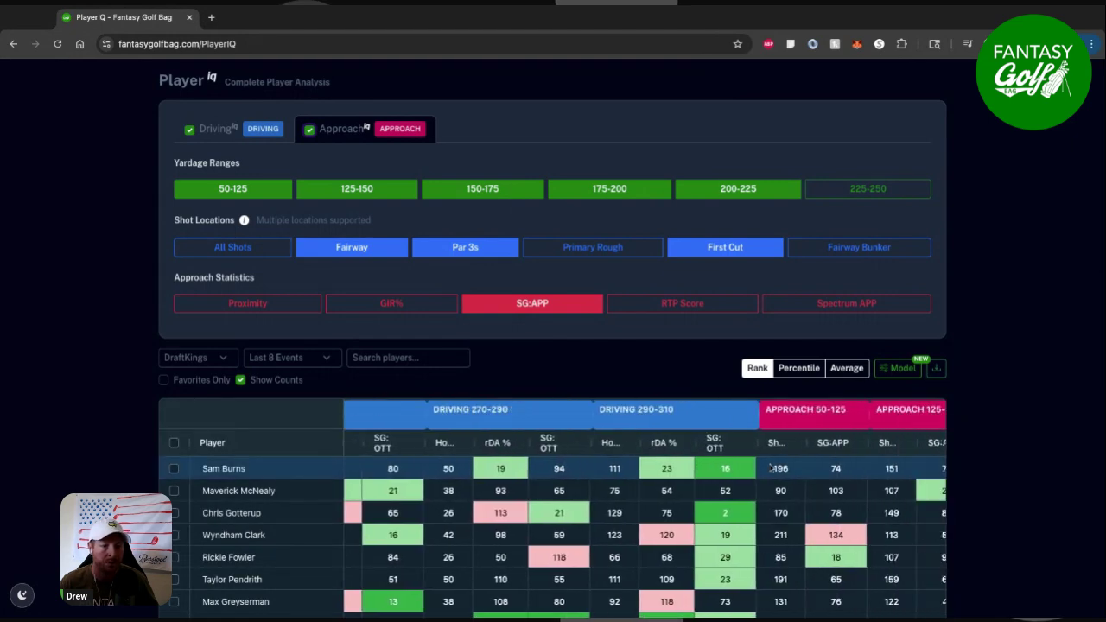
{"action": "scroll", "coordinate": [772, 468], "scroll_direction": "right", "scroll_amount": 3}
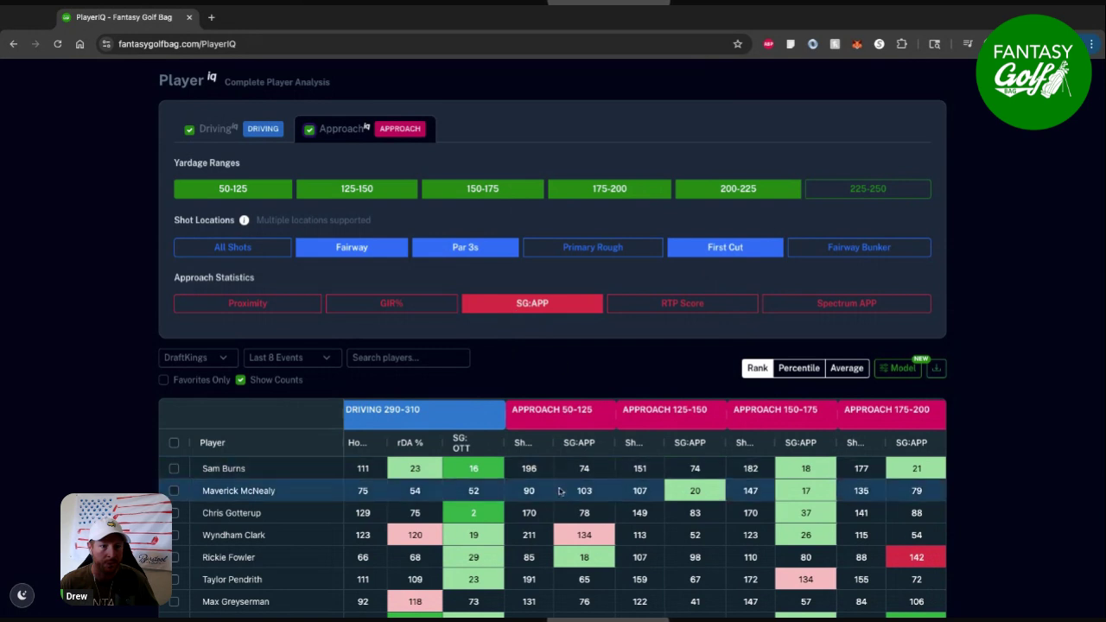
{"action": "scroll", "coordinate": [550, 469], "scroll_direction": "right", "scroll_amount": 2}
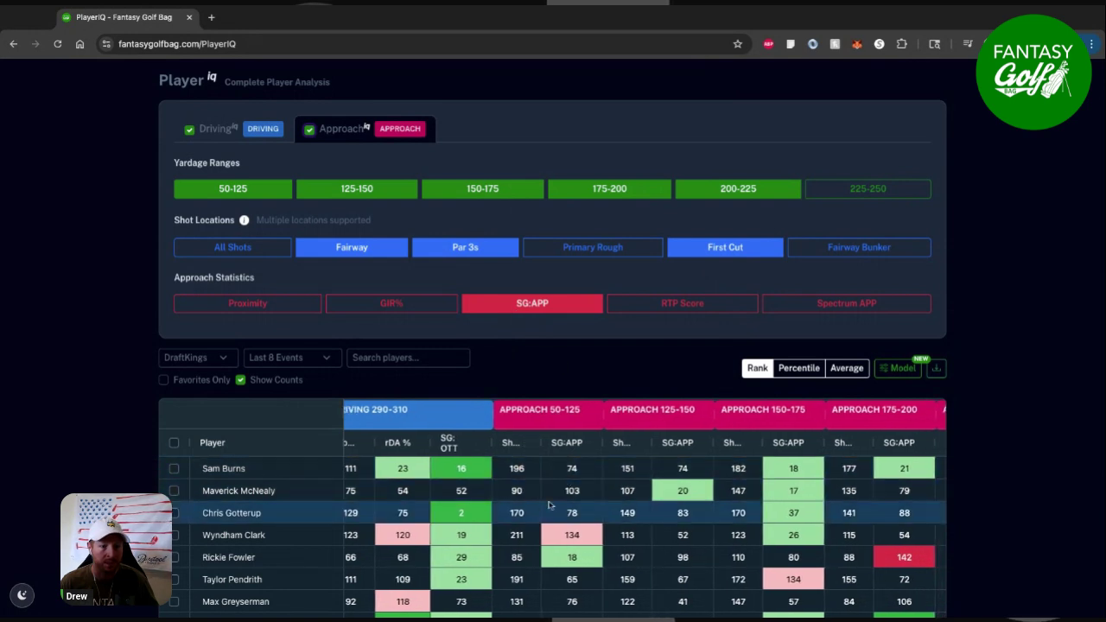
{"action": "scroll", "coordinate": [642, 510], "scroll_direction": "right", "scroll_amount": 2}
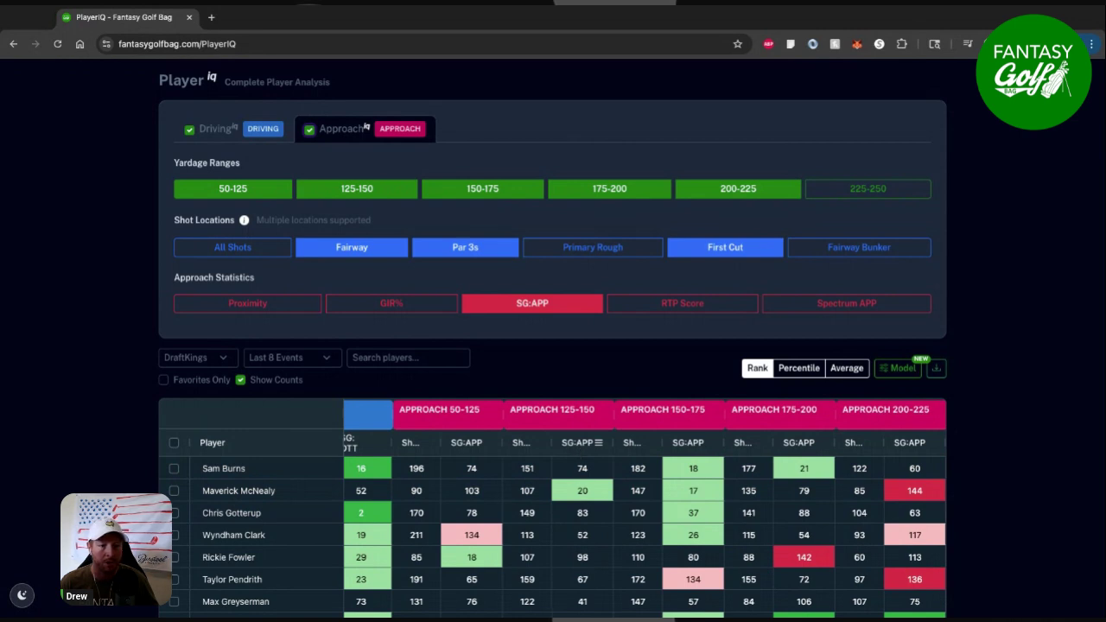
{"action": "scroll", "coordinate": [590, 516], "scroll_direction": "left", "scroll_amount": 10}
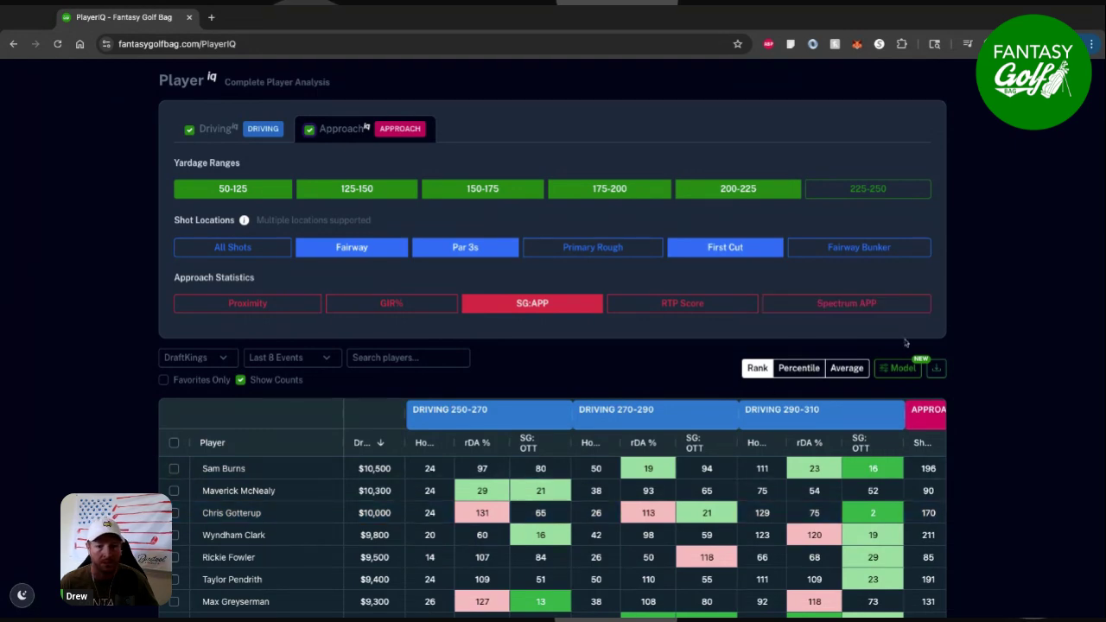
Step: Enable the custom weighted model and set the driving distance weights to 10% for 250-270, 20% for 270-290 and 70% for 290-310
{"action": "left_click", "coordinate": [900, 370]}
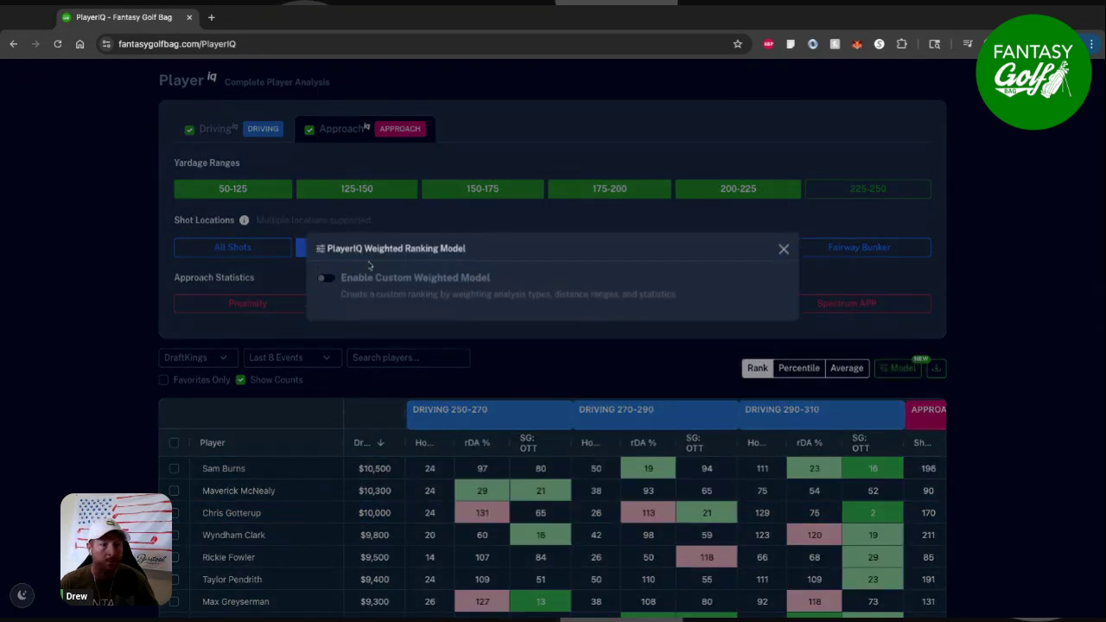
{"action": "left_click", "coordinate": [324, 280]}
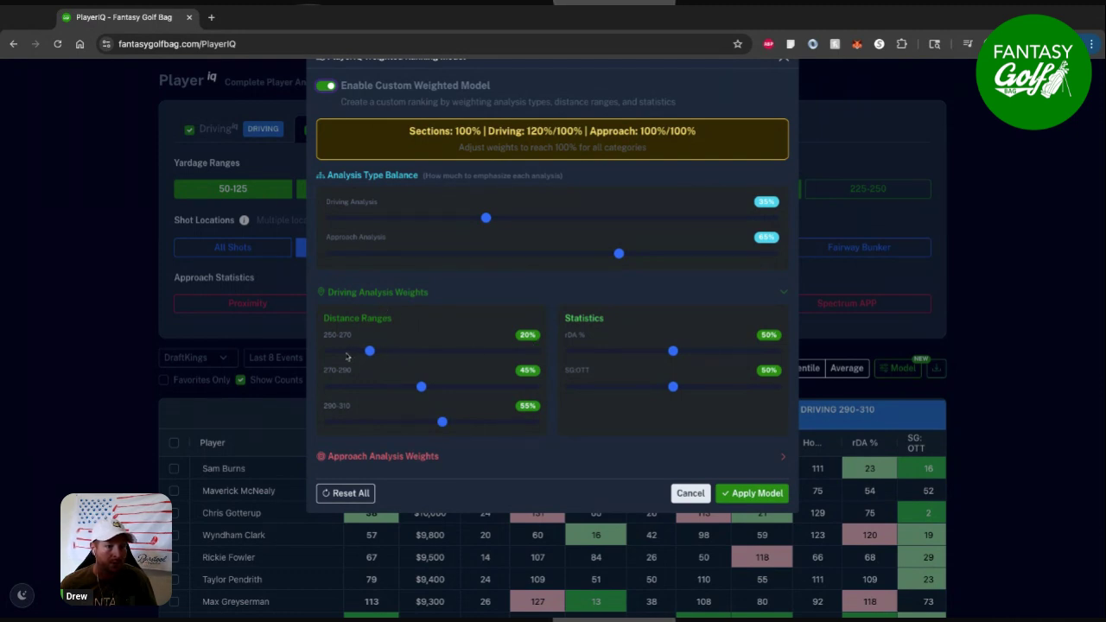
{"action": "left_click_drag", "start_coordinate": [368, 350], "coordinate": [359, 350]}
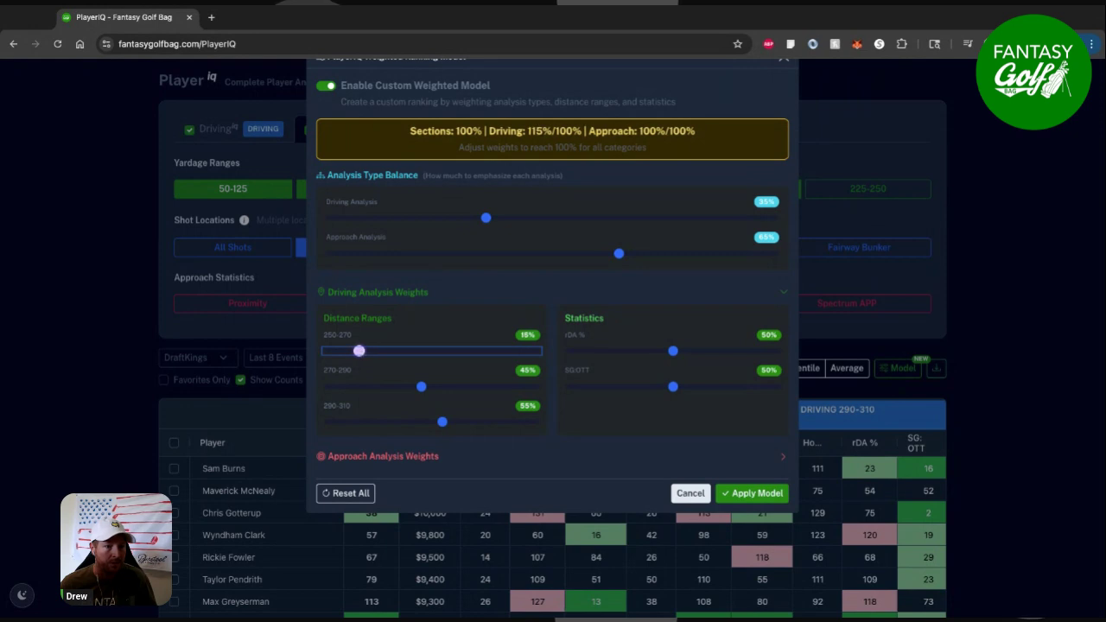
{"action": "left_click", "coordinate": [422, 388]}
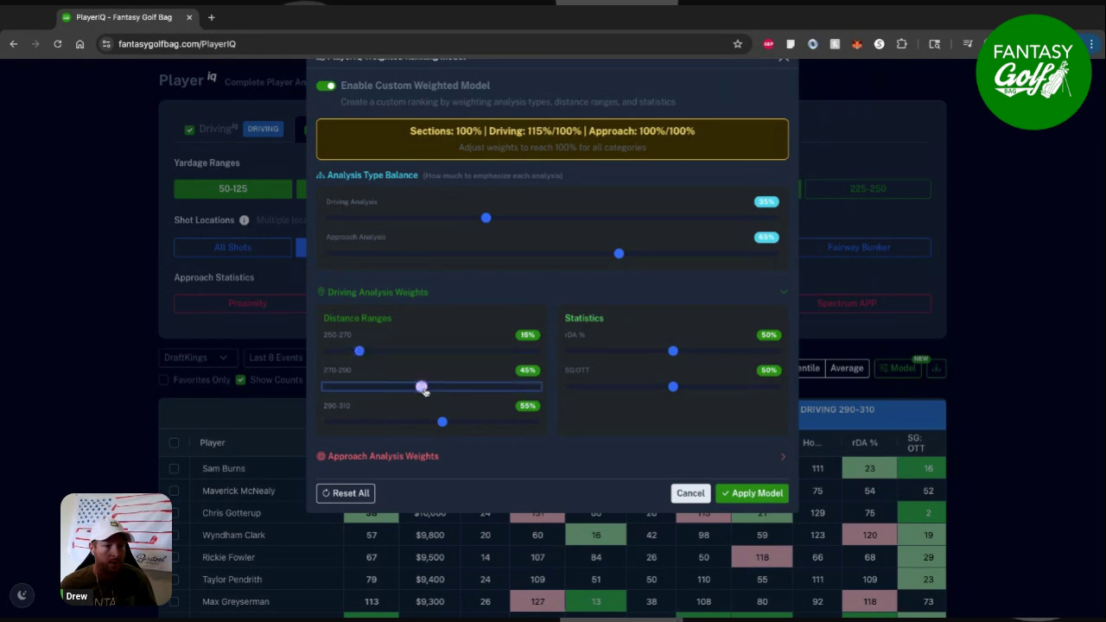
{"action": "left_click_drag", "start_coordinate": [423, 390], "coordinate": [381, 387]}
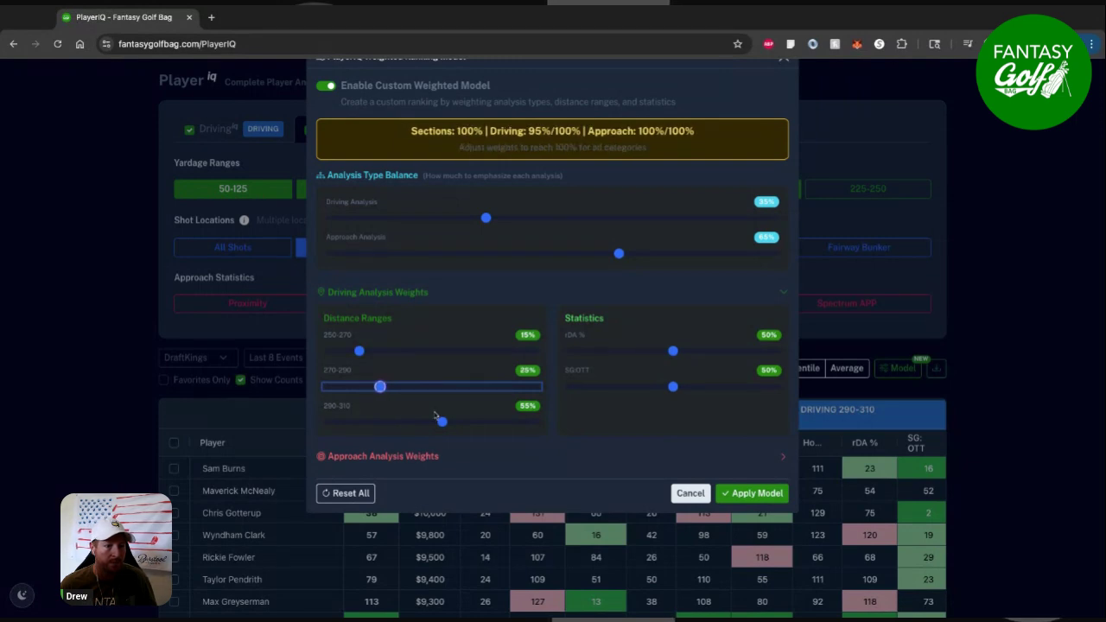
{"action": "left_click", "coordinate": [444, 423]}
{"action": "left_click_drag", "start_coordinate": [446, 424], "coordinate": [453, 422]}
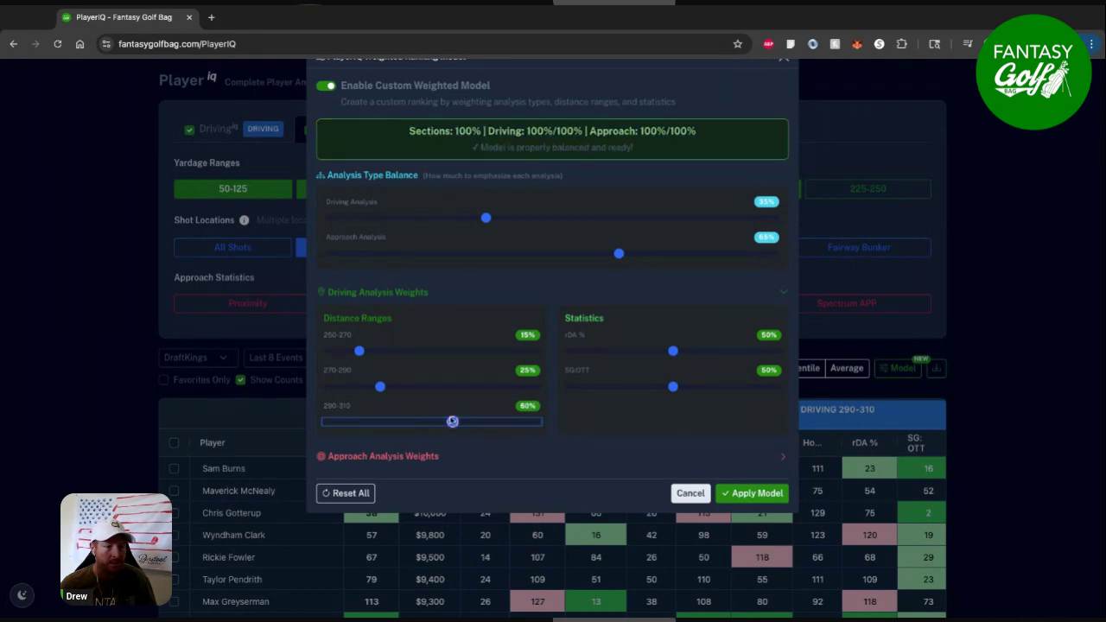
{"action": "left_click_drag", "start_coordinate": [453, 422], "coordinate": [473, 423]}
{"action": "left_click_drag", "start_coordinate": [361, 353], "coordinate": [349, 352]}
{"action": "left_click_drag", "start_coordinate": [381, 390], "coordinate": [381, 392]}
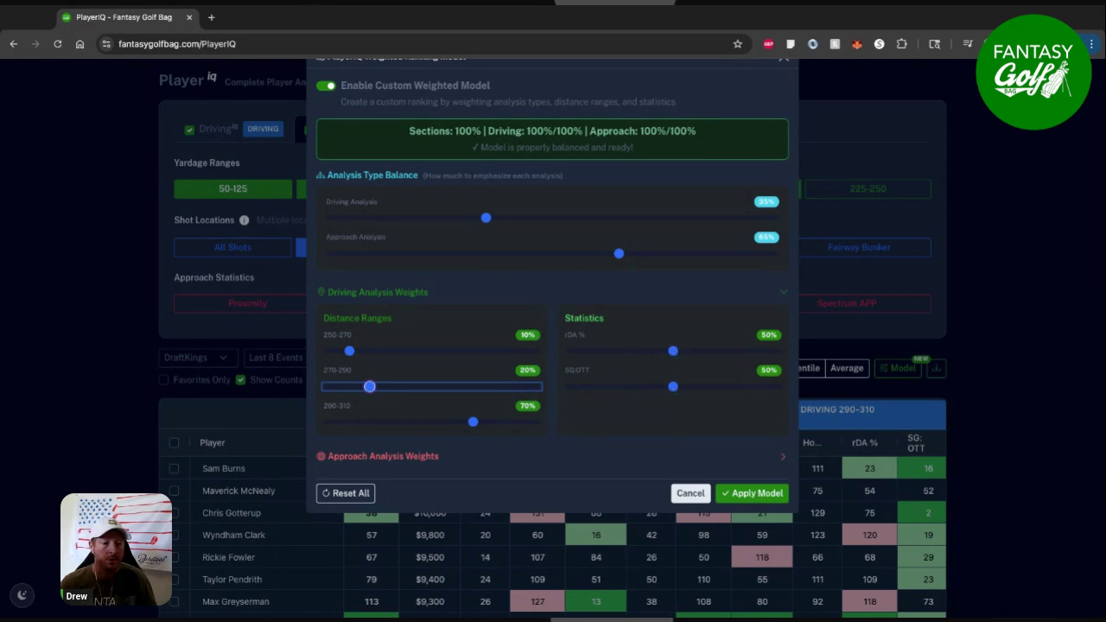
Step: Set the driving statistics weights to 70% for SG:OTT and 30% for rDA %
{"action": "left_click_drag", "start_coordinate": [673, 386], "coordinate": [713, 386]}
{"action": "left_click", "coordinate": [673, 351]}
{"action": "key", "text": "Left"}
{"action": "key", "text": "Left"}
{"action": "key", "text": "Left"}
{"action": "key", "text": "Left"}
{"action": "key", "text": "Left"}
{"action": "key", "text": "Left"}
{"action": "key", "text": "Left"}
{"action": "key", "text": "Left"}
{"action": "key", "text": "Left"}
{"action": "key", "text": "Left"}
{"action": "key", "text": "Left"}
{"action": "key", "text": "Left"}
{"action": "key", "text": "Left"}
{"action": "key", "text": "Left"}
{"action": "key", "text": "Left"}
{"action": "key", "text": "Left"}
{"action": "key", "text": "Left"}
{"action": "key", "text": "Left"}
{"action": "key", "text": "Left"}
{"action": "key", "text": "Left"}
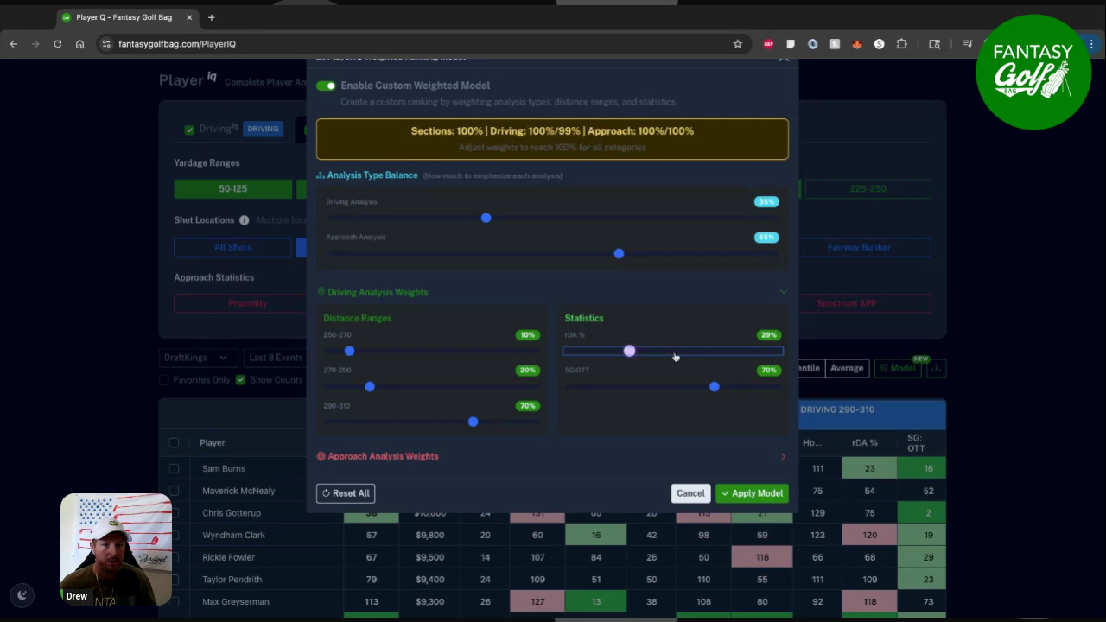
{"action": "key", "text": "Right"}
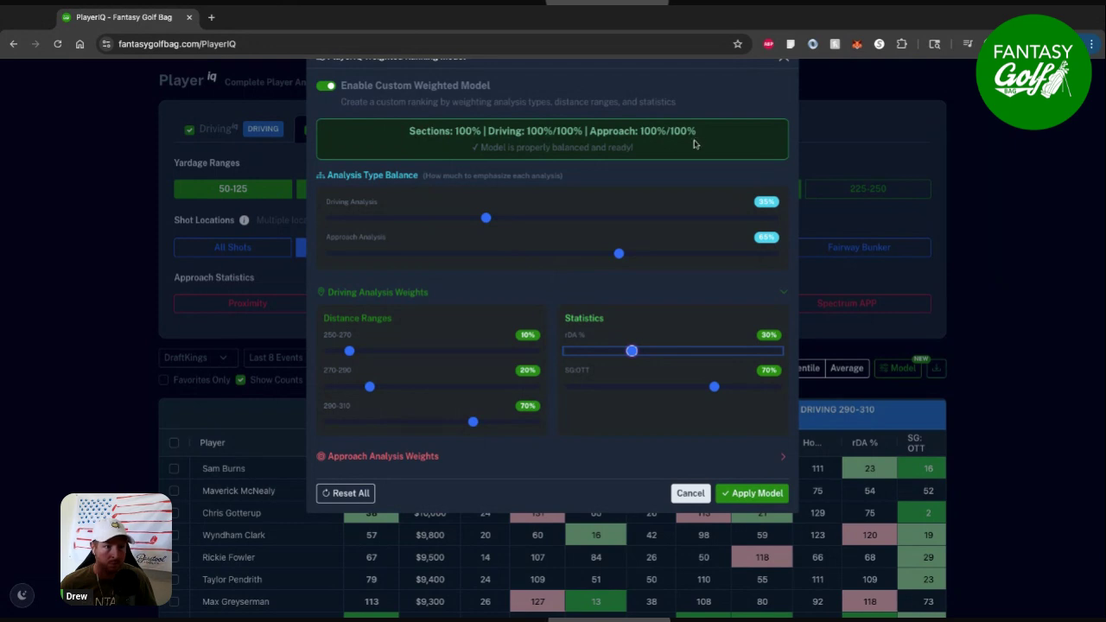
Step: Open the approach analysis weights, keep SG:APP at 100% and apply the model to the player table
{"action": "left_click", "coordinate": [428, 457]}
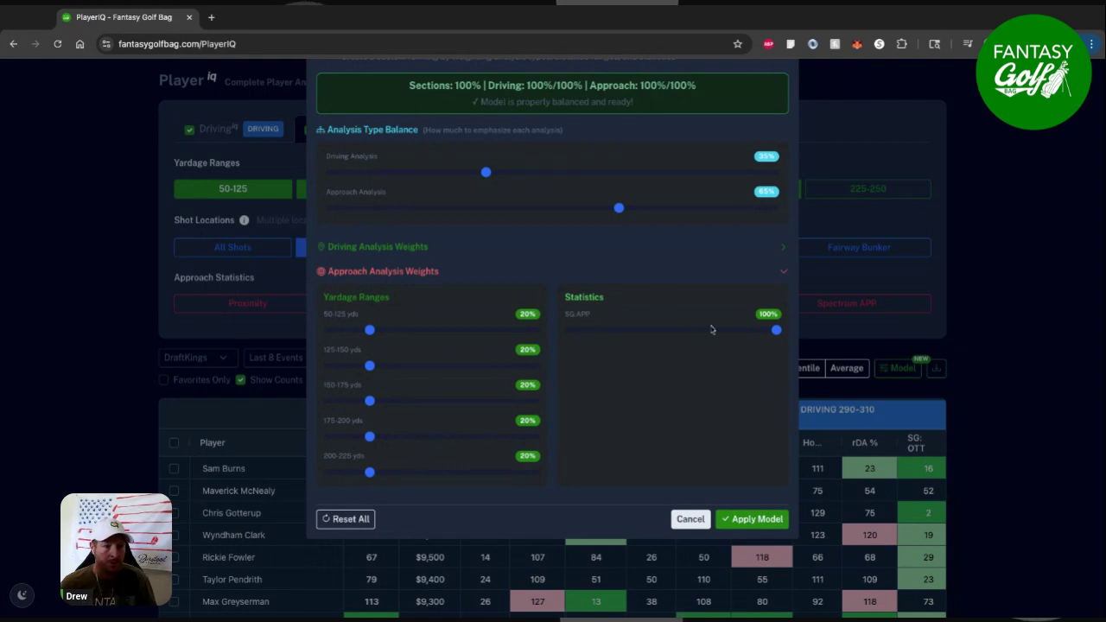
{"action": "mouse_move", "coordinate": [775, 332]}
{"action": "left_mouse_down"}
{"action": "mouse_move", "coordinate": [741, 332]}
{"action": "mouse_move", "coordinate": [775, 332]}
{"action": "left_mouse_up"}
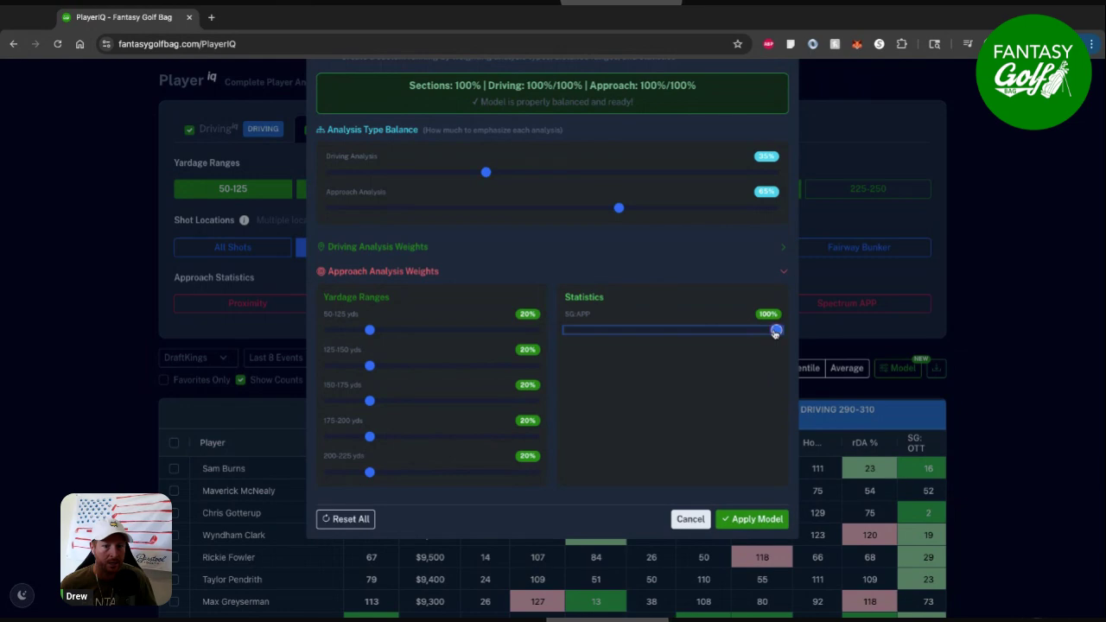
{"action": "left_click", "coordinate": [761, 522]}
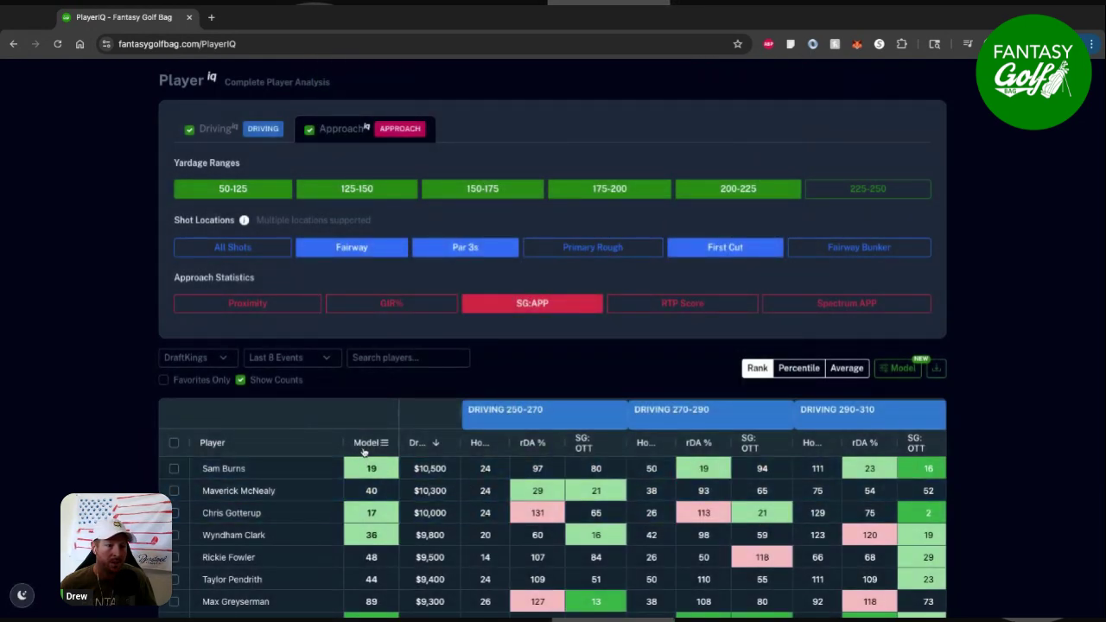
Step: Sort the players by model rank, best first, and look across their driving and approach columns
{"action": "scroll", "coordinate": [364, 447], "scroll_direction": "down", "scroll_amount": 2}
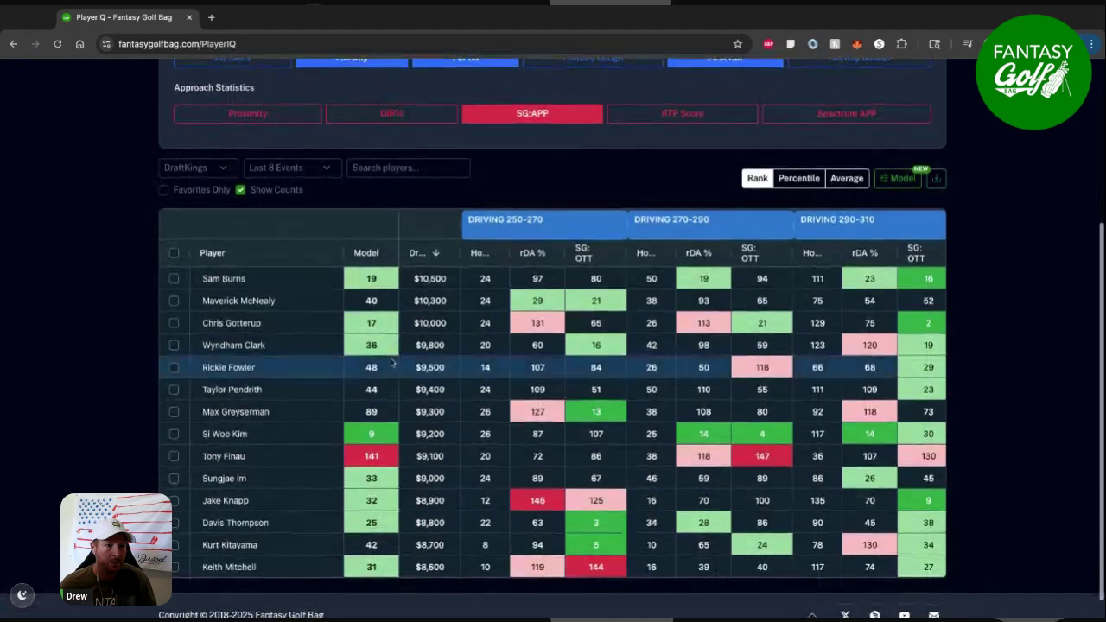
{"action": "left_click", "coordinate": [366, 252]}
{"action": "left_click", "coordinate": [366, 252]}
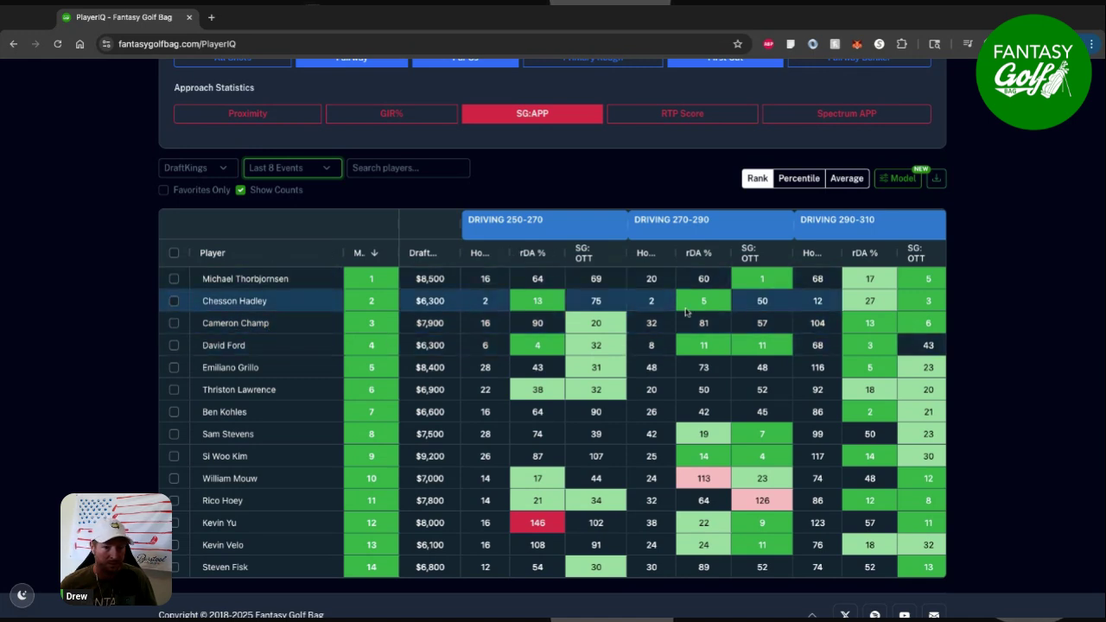
{"action": "scroll", "coordinate": [685, 311], "scroll_direction": "right", "scroll_amount": 2}
{"action": "scroll", "coordinate": [685, 311], "scroll_direction": "right", "scroll_amount": 6}
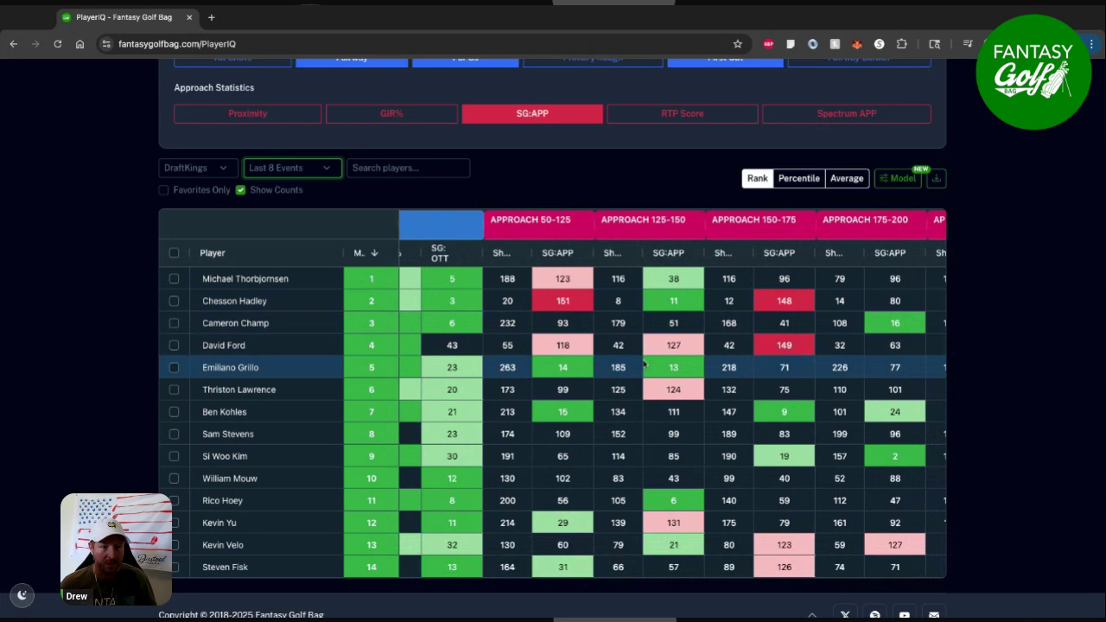
{"action": "scroll", "coordinate": [644, 365], "scroll_direction": "right", "scroll_amount": 2}
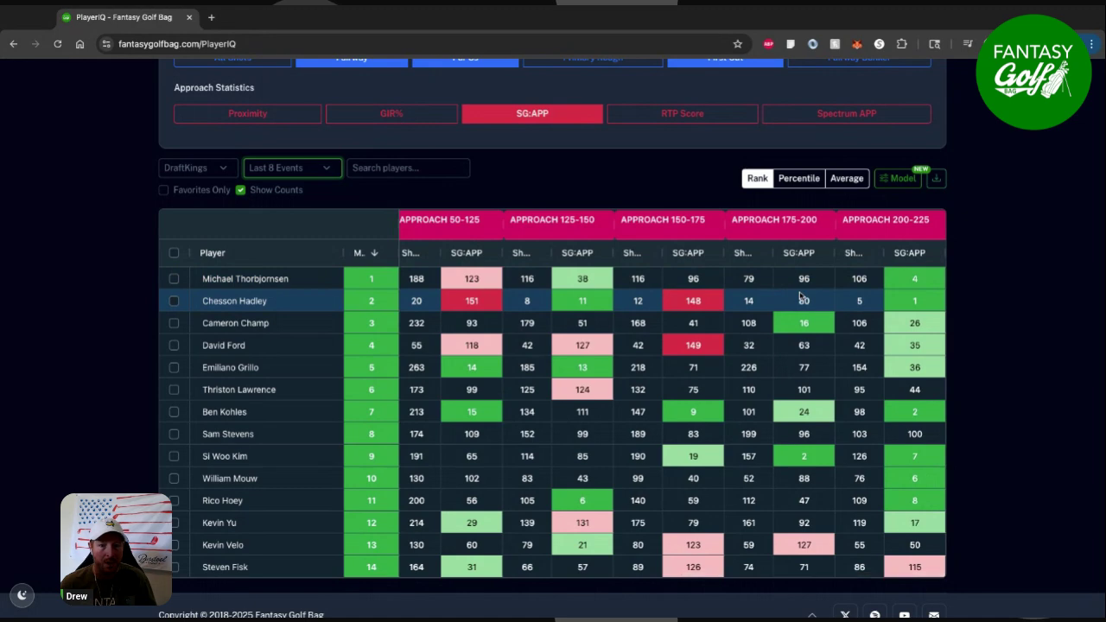
{"action": "scroll", "coordinate": [622, 346], "scroll_direction": "left", "scroll_amount": 6}
{"action": "scroll", "coordinate": [622, 346], "scroll_direction": "left", "scroll_amount": 8}
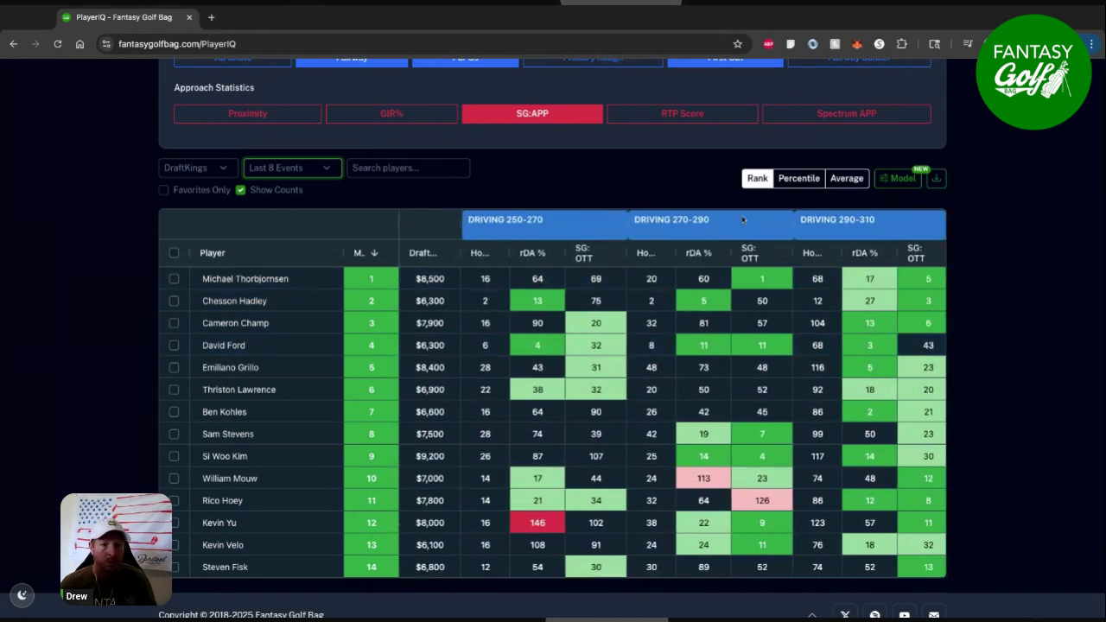
Step: Reopen the weighted ranking model and set the Driving Analysis weight to 20%
{"action": "left_click", "coordinate": [900, 178]}
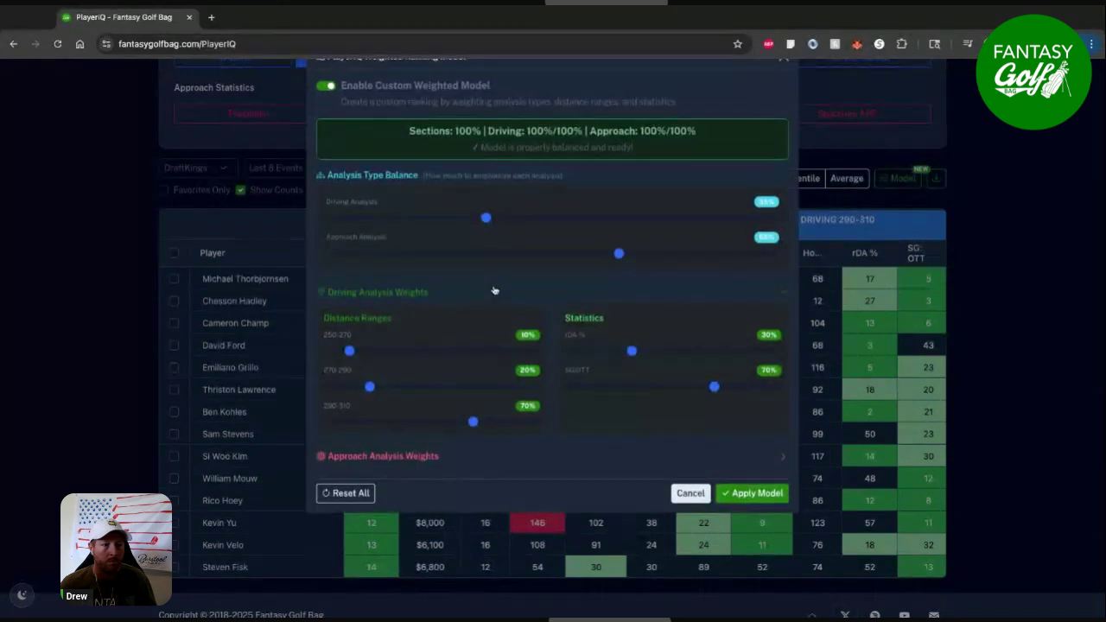
{"action": "left_click", "coordinate": [485, 218]}
{"action": "key", "text": "Left"}
{"action": "key", "text": "Left"}
{"action": "key", "text": "Left"}
{"action": "key", "text": "Left"}
{"action": "key", "text": "Left"}
{"action": "key", "text": "Left"}
{"action": "key", "text": "Left"}
{"action": "key", "text": "Left"}
{"action": "key", "text": "Left"}
{"action": "key", "text": "Left"}
{"action": "key", "text": "Left"}
{"action": "key", "text": "Left"}
{"action": "key", "text": "Left"}
{"action": "key", "text": "Left"}
{"action": "key", "text": "Left"}
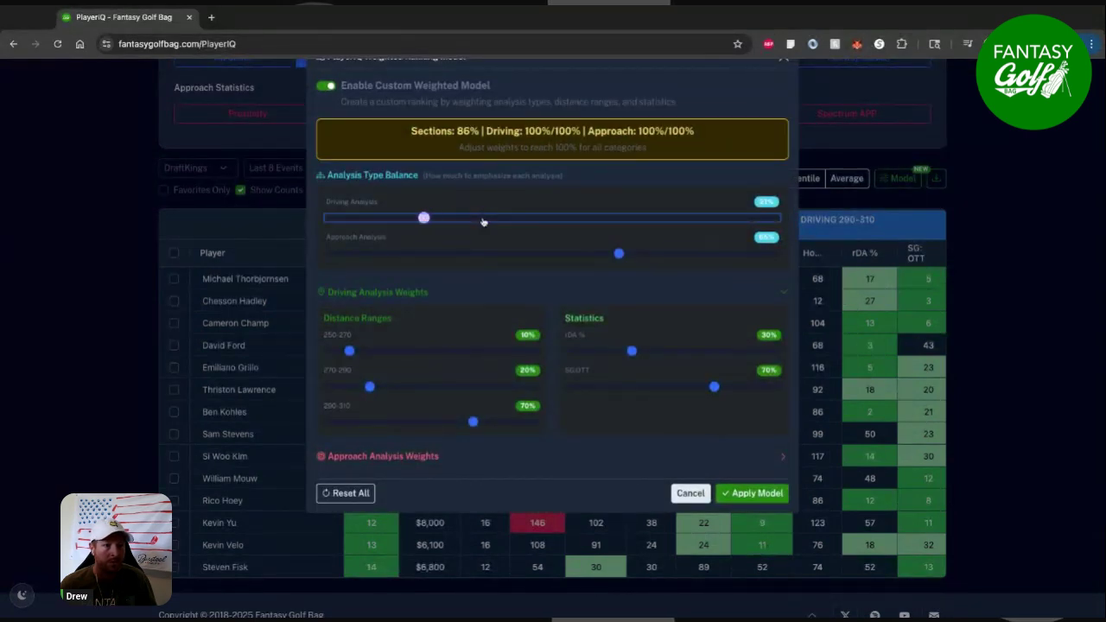
{"action": "key", "text": "Left"}
{"action": "key", "text": "Right"}
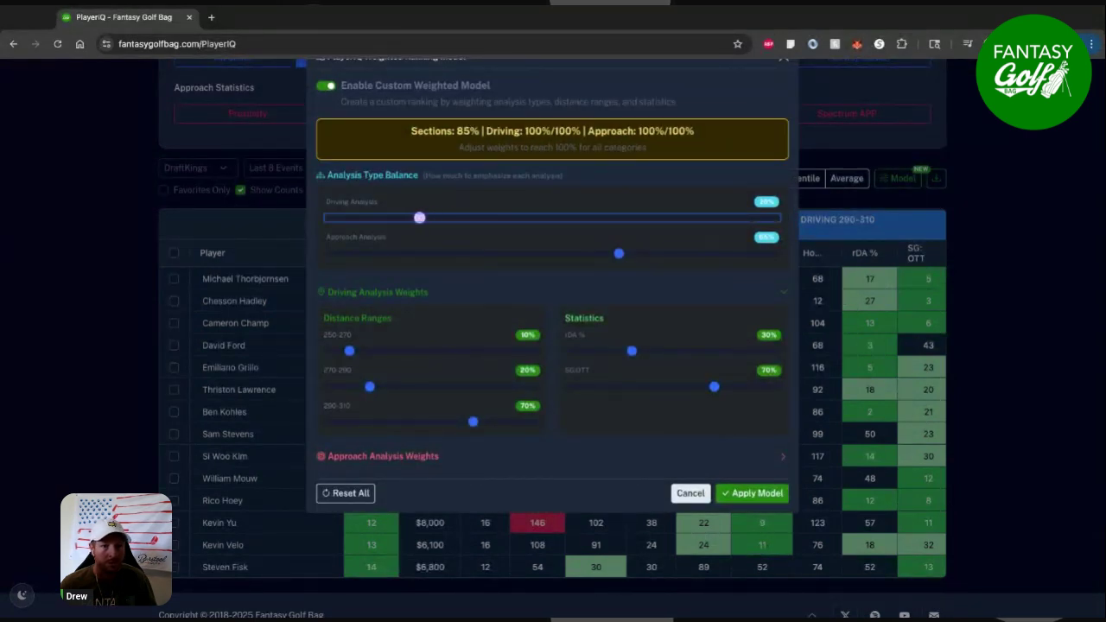
Step: Set the Approach Analysis weight to 80% and apply the rebalanced model
{"action": "left_click", "coordinate": [618, 253]}
{"action": "key", "text": "Right"}
{"action": "key", "text": "Right"}
{"action": "key", "text": "Right"}
{"action": "key", "text": "Right"}
{"action": "key", "text": "Right"}
{"action": "key", "text": "Right"}
{"action": "key", "text": "Right"}
{"action": "key", "text": "Right"}
{"action": "key", "text": "Right"}
{"action": "key", "text": "Right"}
{"action": "key", "text": "Right"}
{"action": "key", "text": "Right"}
{"action": "key", "text": "Right"}
{"action": "key", "text": "Right"}
{"action": "key", "text": "Right"}
{"action": "key", "text": "Right"}
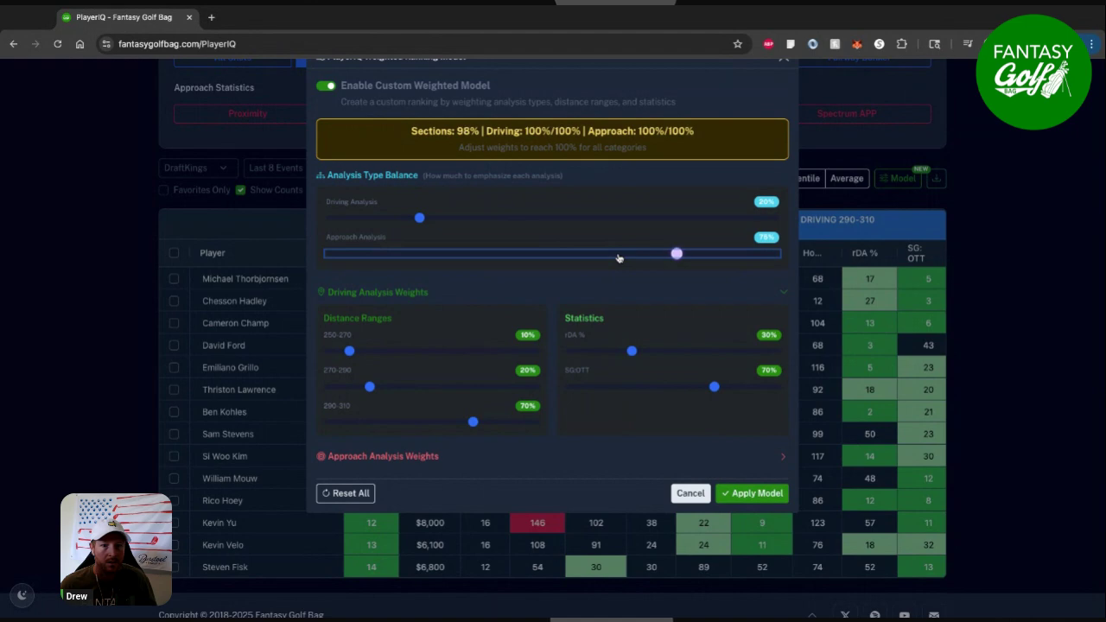
{"action": "left_click", "coordinate": [750, 498]}
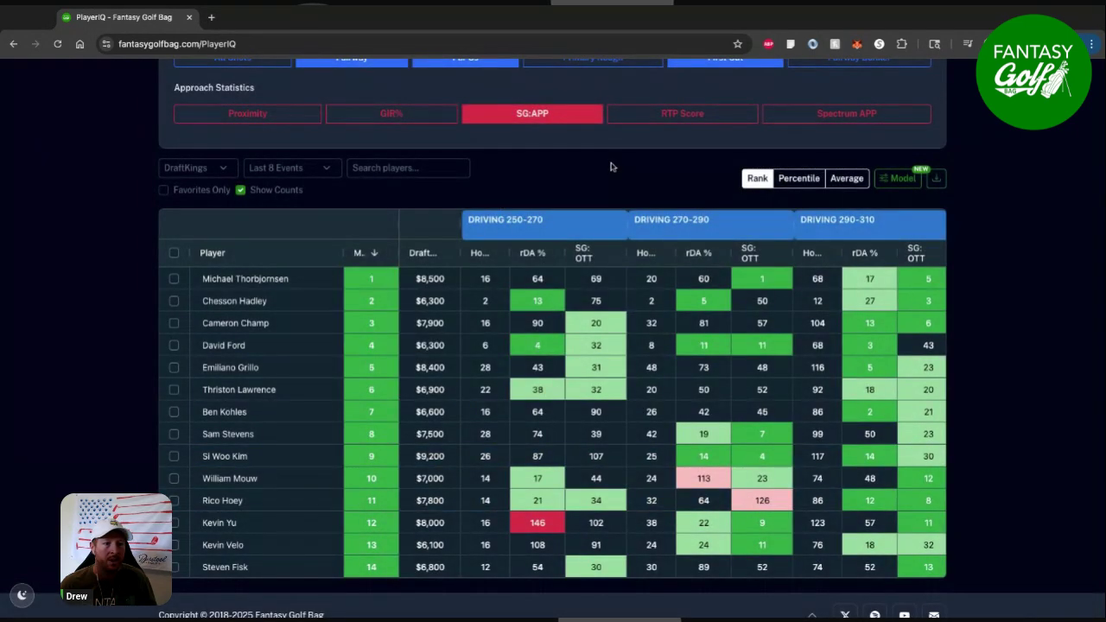
Step: Switch the table display to Percentile and back to Rank, and reapply the custom weighted model after turning it off and on
{"action": "left_click", "coordinate": [797, 179]}
{"action": "left_click", "coordinate": [768, 181]}
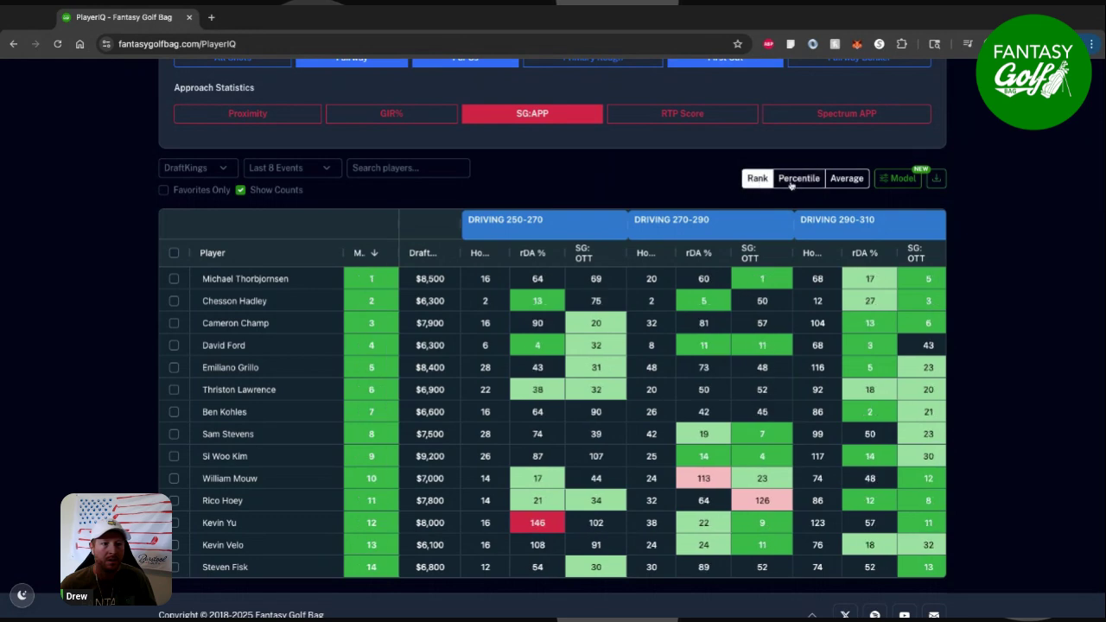
{"action": "left_click", "coordinate": [899, 178]}
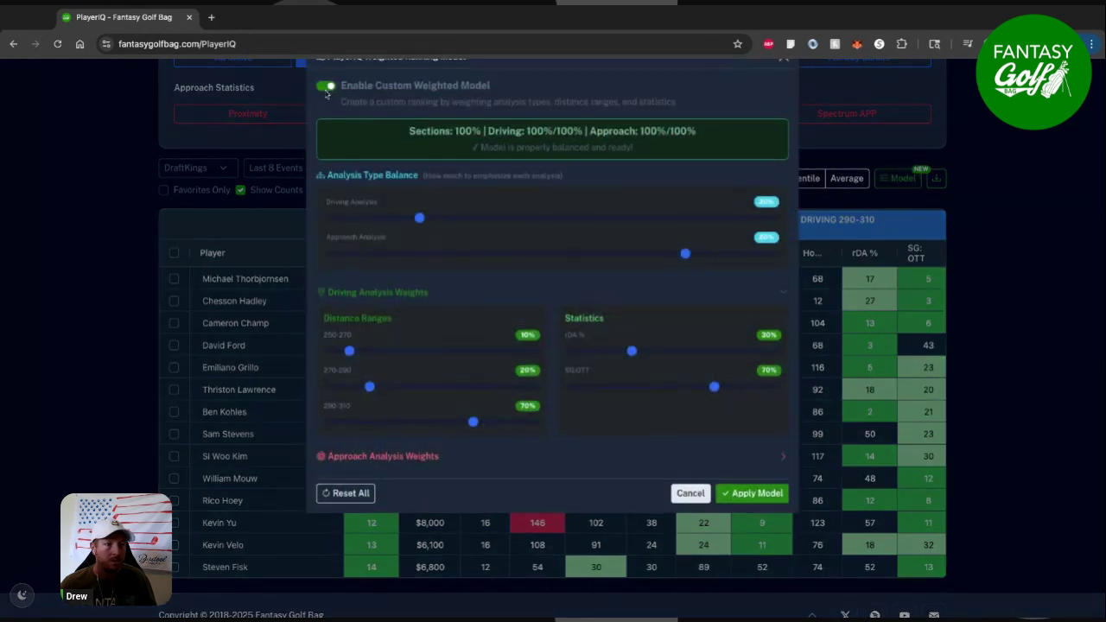
{"action": "left_click", "coordinate": [326, 86]}
{"action": "left_click", "coordinate": [327, 278]}
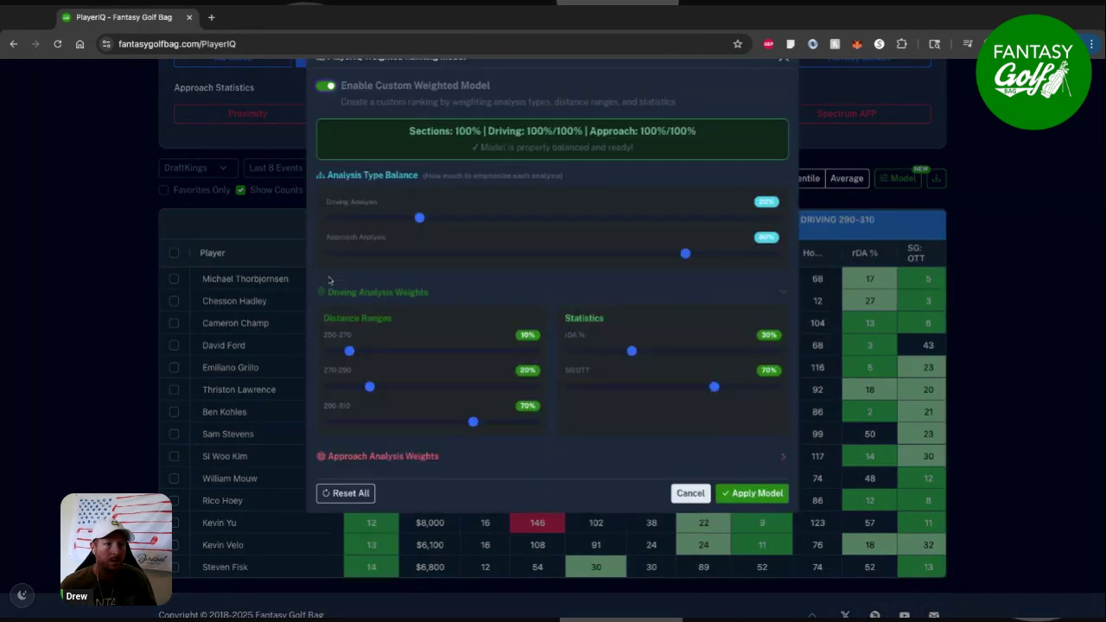
{"action": "left_click", "coordinate": [748, 494]}
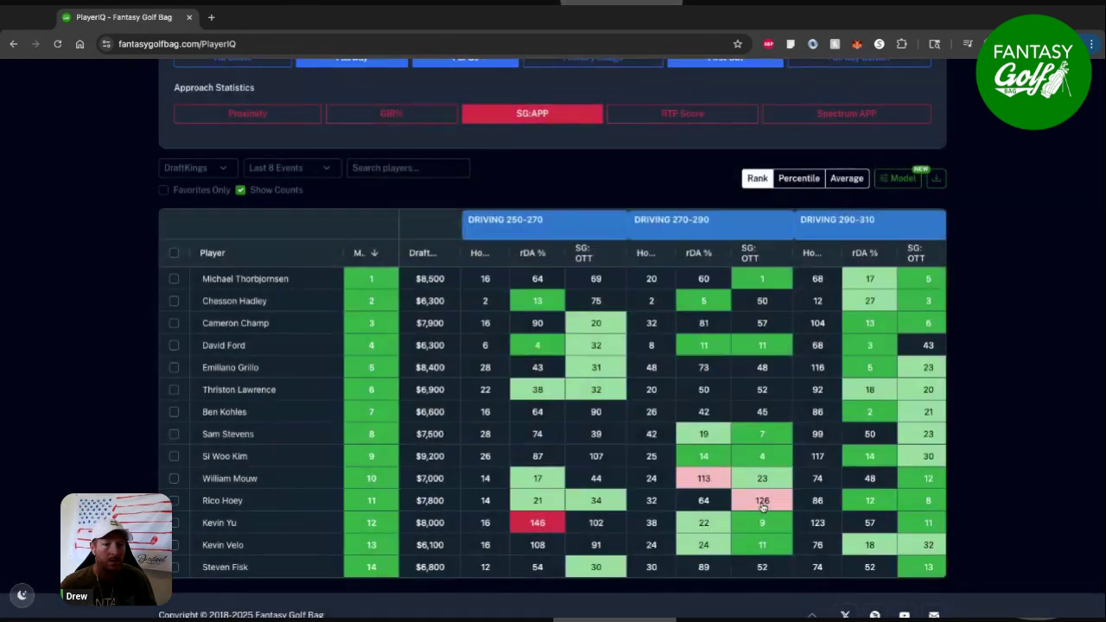
Step: Cycle the Model column's sort order and return it to best rank first
{"action": "left_click", "coordinate": [364, 254]}
{"action": "left_click", "coordinate": [364, 253]}
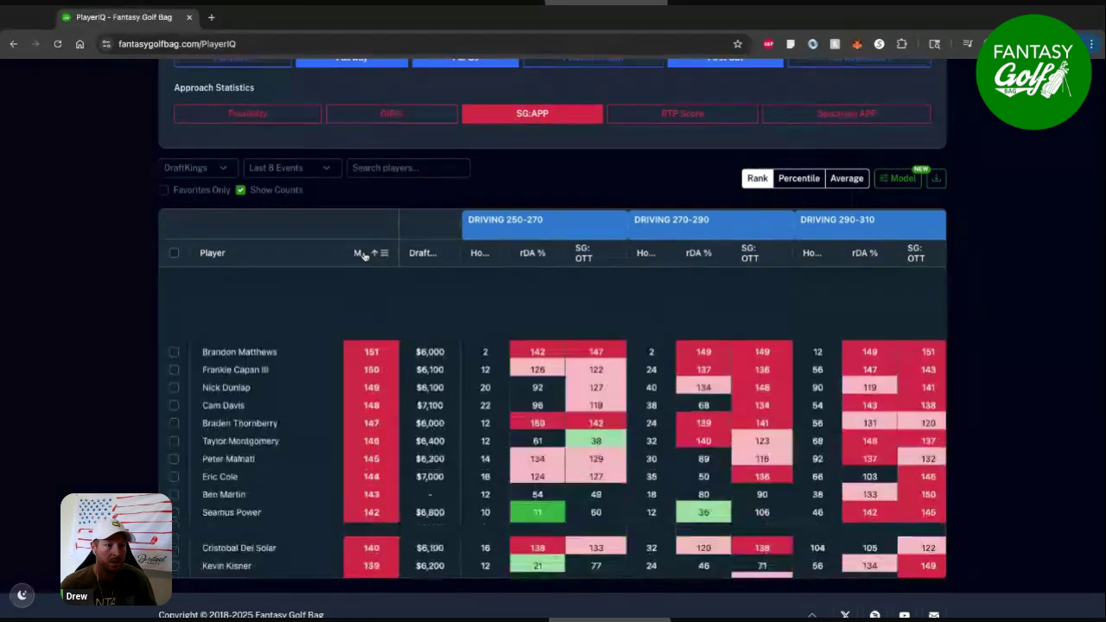
{"action": "left_click", "coordinate": [364, 253]}
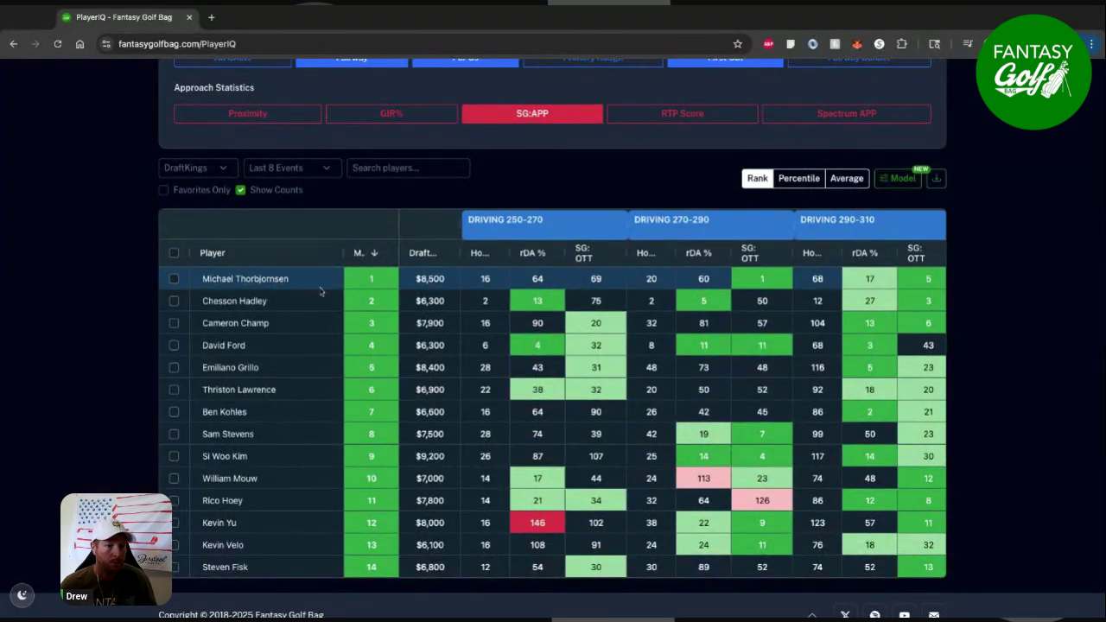
Step: Show the player table as Percentile values and set the event range to Last 12 Events
{"action": "left_click", "coordinate": [799, 180]}
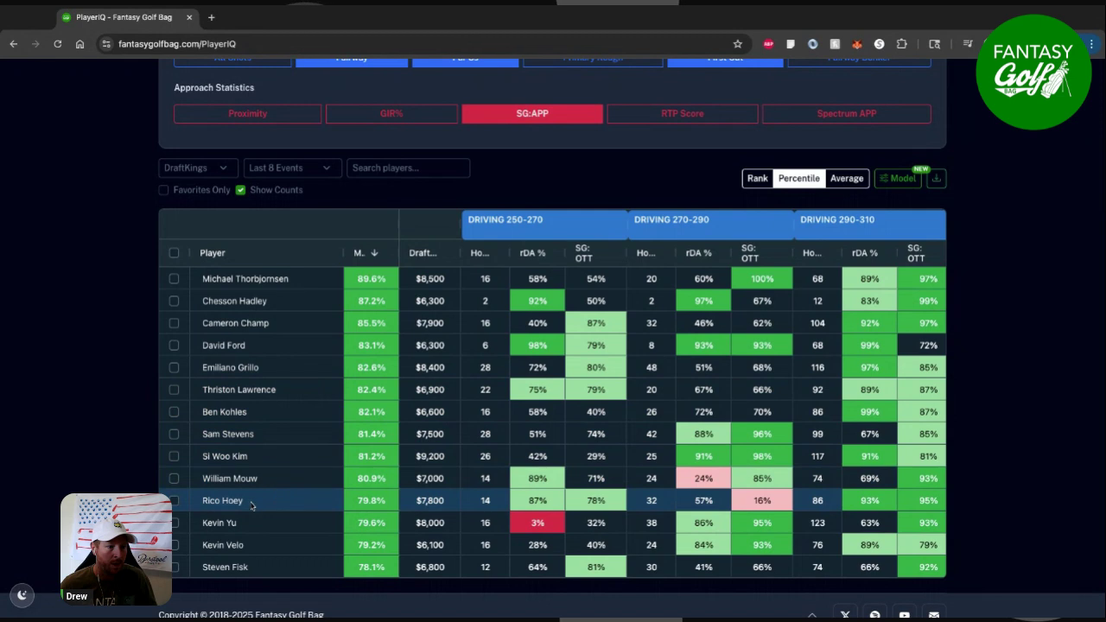
{"action": "left_click", "coordinate": [270, 169]}
{"action": "left_click", "coordinate": [271, 200]}
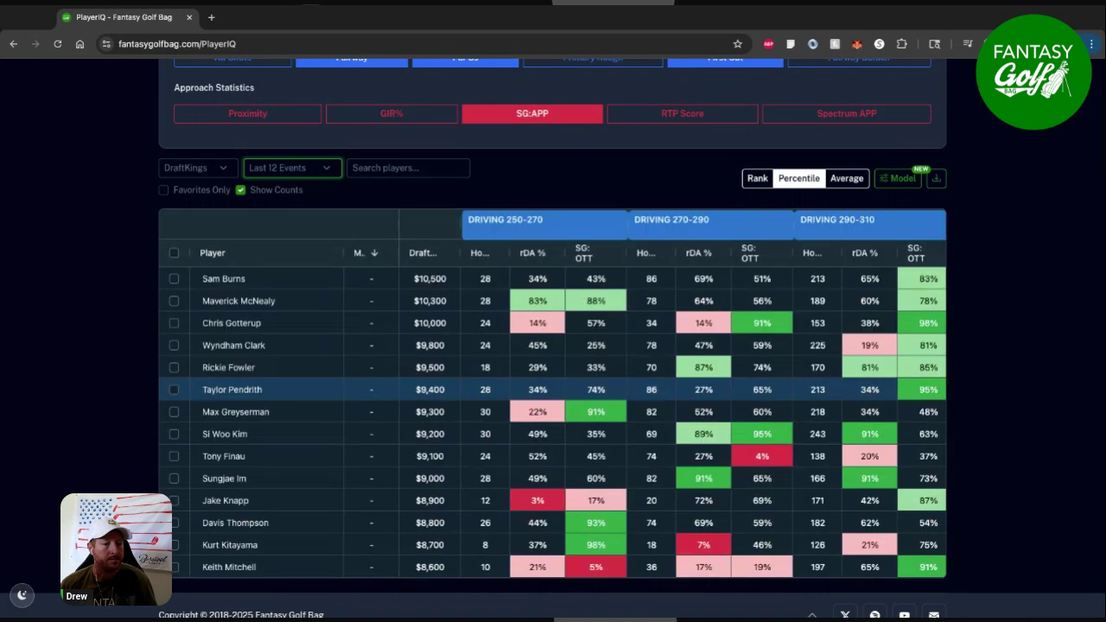
Step: Turn the custom weighted model off and on, reapply it, and sort the table by highest Model percentile first
{"action": "left_click", "coordinate": [905, 179]}
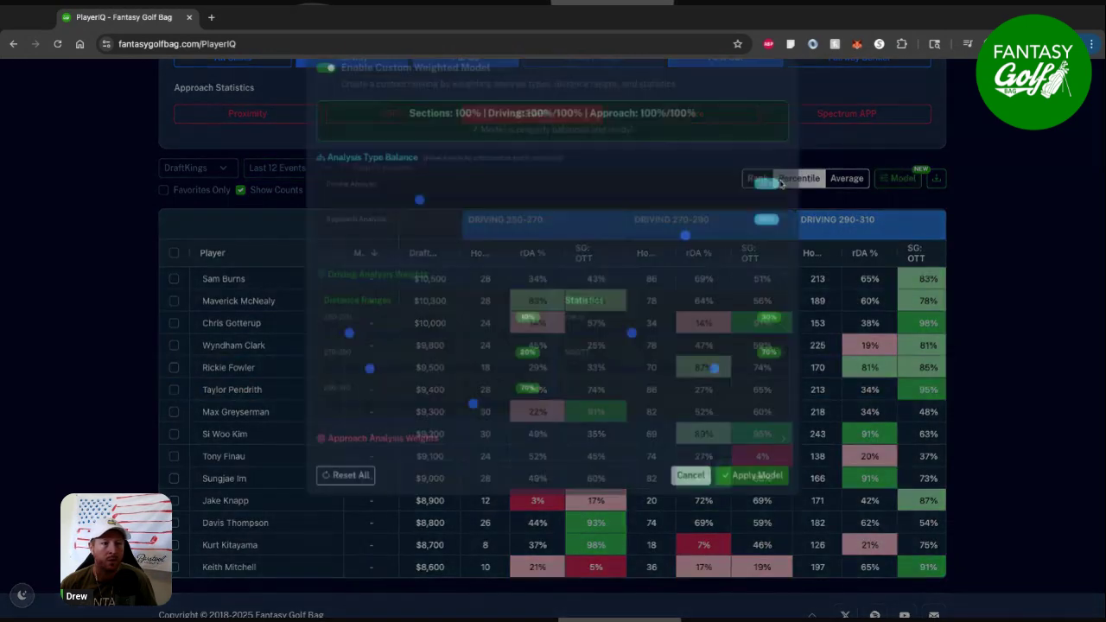
{"action": "left_click", "coordinate": [324, 94]}
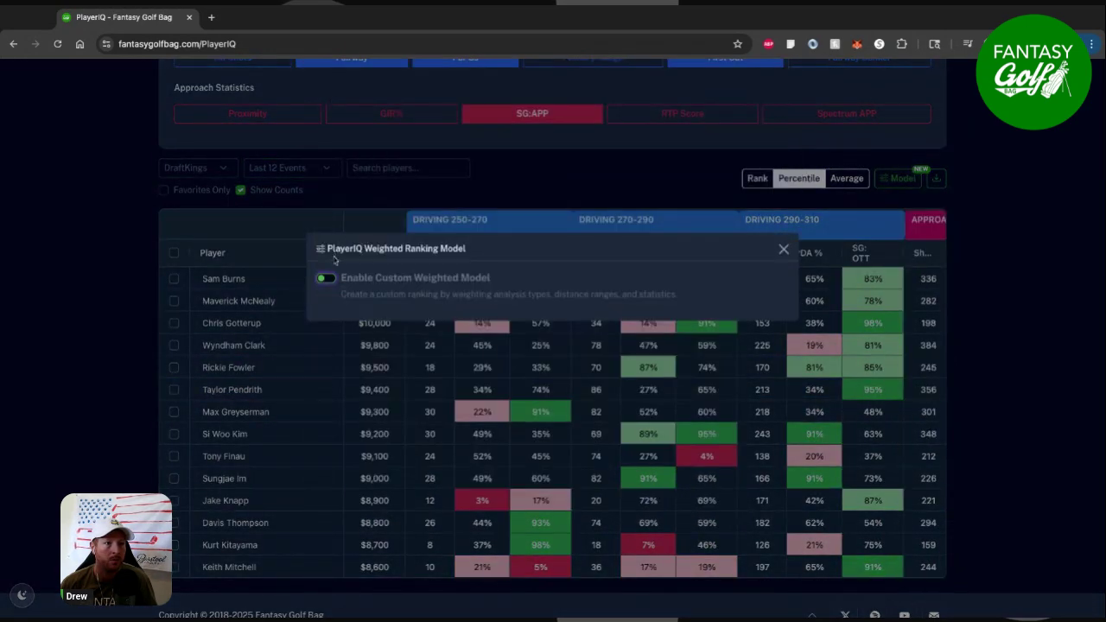
{"action": "left_click", "coordinate": [327, 278]}
{"action": "left_click", "coordinate": [754, 491]}
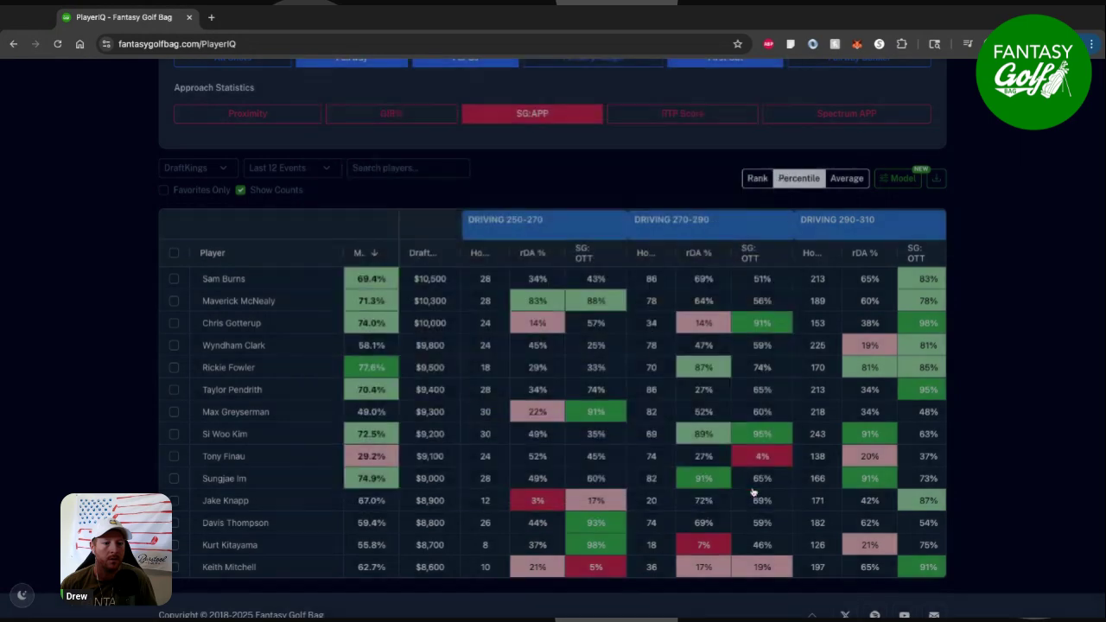
{"action": "left_click", "coordinate": [374, 251]}
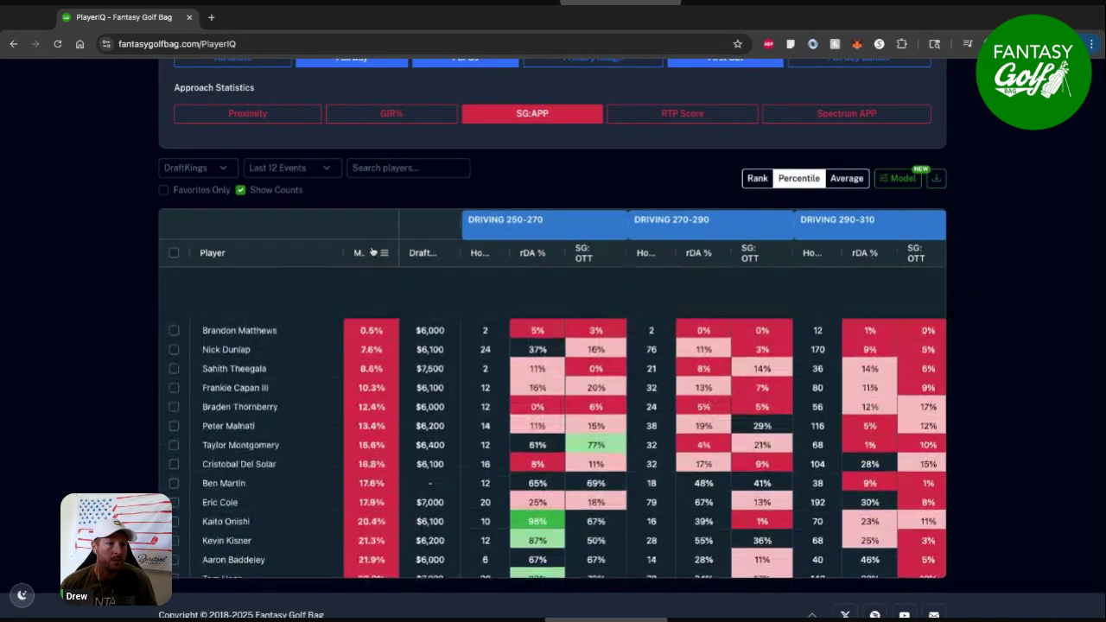
{"action": "left_click", "coordinate": [373, 251]}
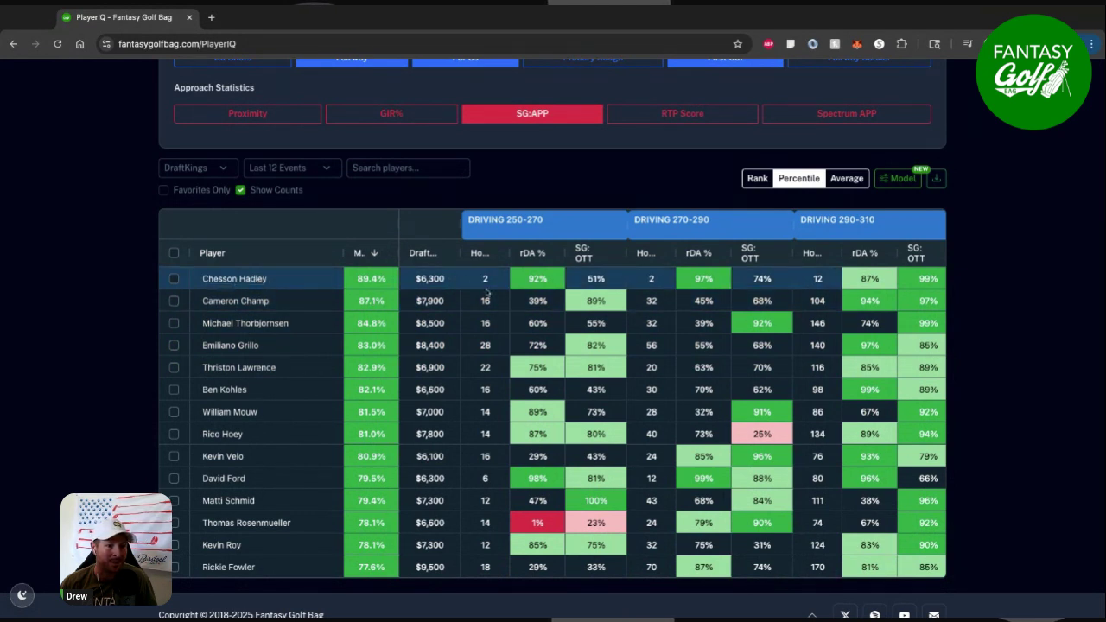
Step: Examine the driving and approach percentiles of the top-ranked players across all yardage ranges
{"action": "scroll", "coordinate": [641, 312], "scroll_direction": "right", "scroll_amount": 2}
{"action": "scroll", "coordinate": [641, 313], "scroll_direction": "right", "scroll_amount": 6}
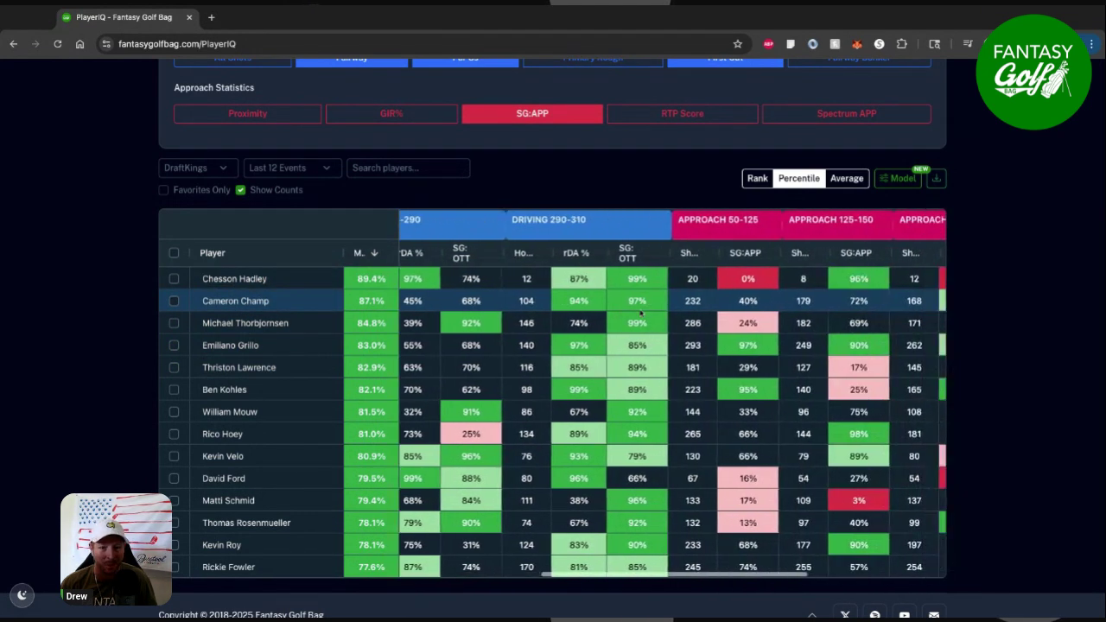
{"action": "scroll", "coordinate": [752, 296], "scroll_direction": "right", "scroll_amount": 3}
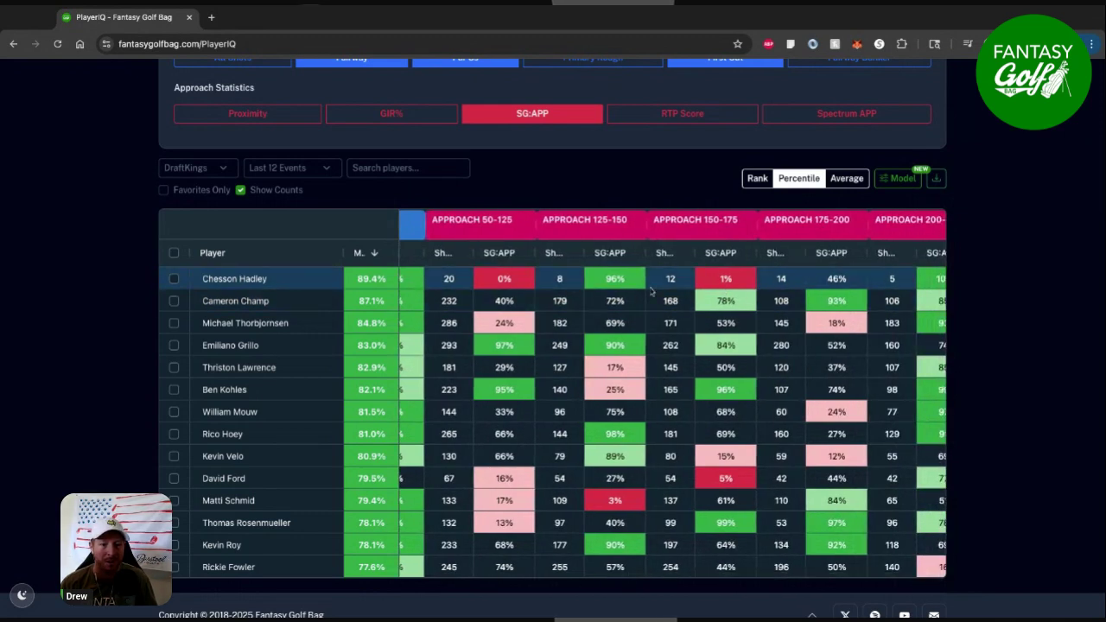
{"action": "scroll", "coordinate": [584, 279], "scroll_direction": "left", "scroll_amount": 10}
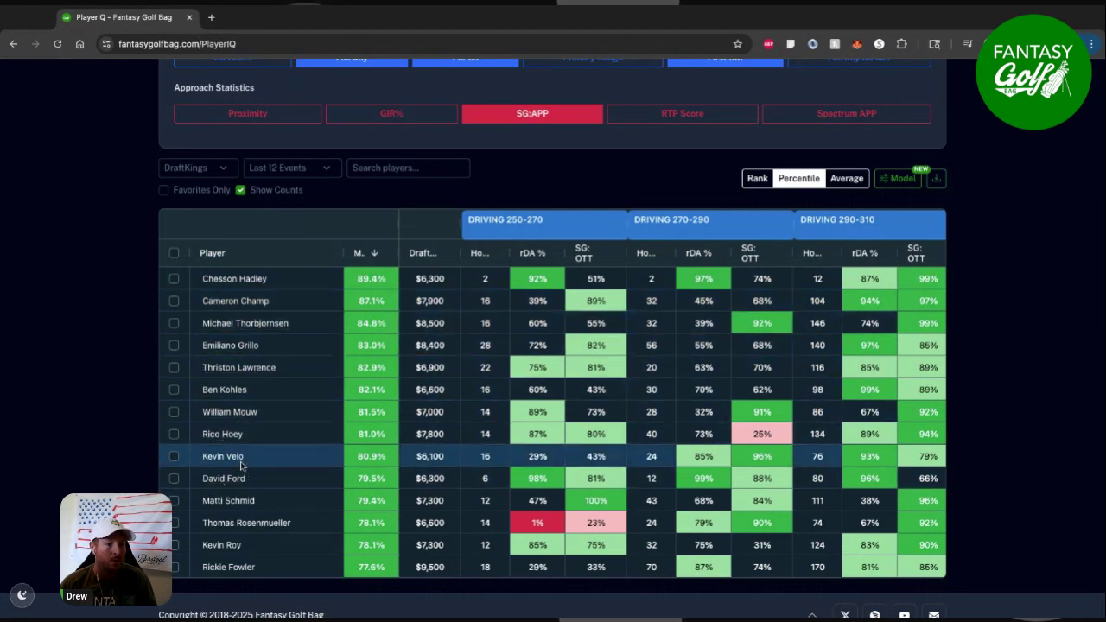
{"action": "scroll", "coordinate": [251, 456], "scroll_direction": "down", "scroll_amount": 3}
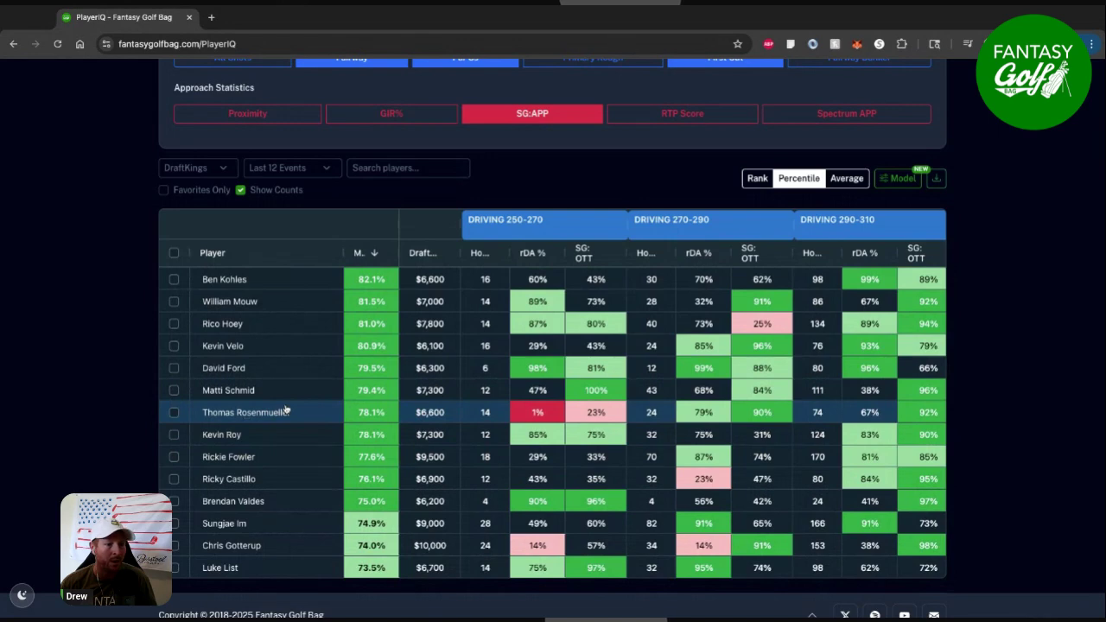
{"action": "scroll", "coordinate": [566, 436], "scroll_direction": "up", "scroll_amount": 3}
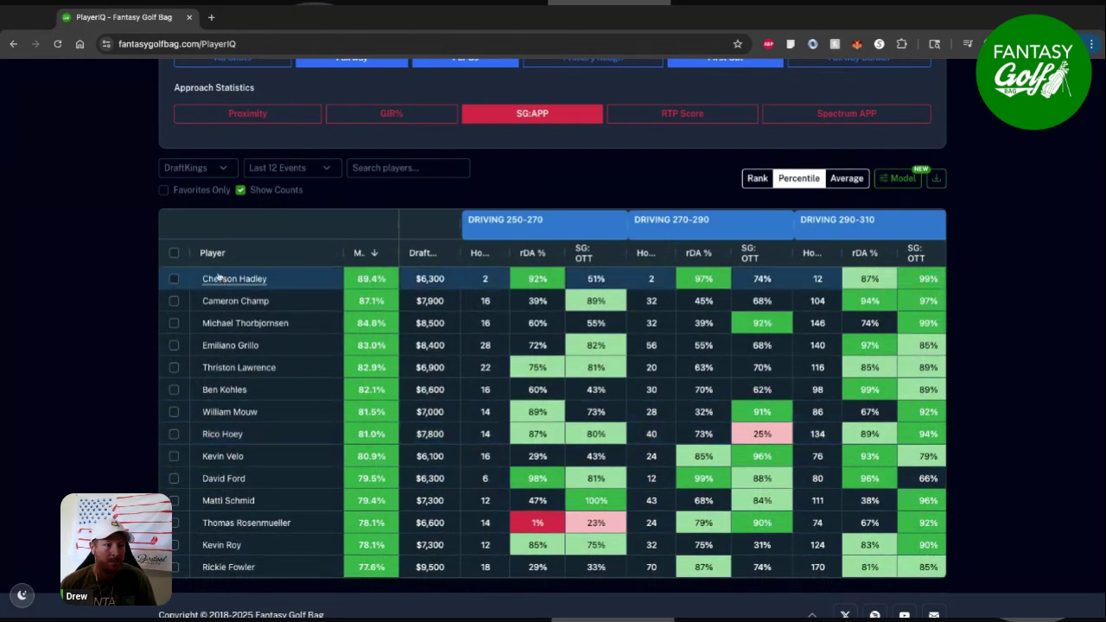
Step: Select the top 16 players in the Model ranking, from Chesson Hadley through Brendan Valdes
{"action": "left_click", "coordinate": [174, 253]}
{"action": "left_click", "coordinate": [174, 253]}
{"action": "left_click", "coordinate": [174, 278]}
{"action": "left_click", "coordinate": [173, 300]}
{"action": "left_click", "coordinate": [173, 322]}
{"action": "left_click", "coordinate": [174, 345]}
{"action": "left_click", "coordinate": [174, 367]}
{"action": "left_click", "coordinate": [174, 390]}
{"action": "left_click", "coordinate": [173, 411]}
{"action": "left_click", "coordinate": [174, 434]}
{"action": "left_click", "coordinate": [173, 456]}
{"action": "left_click", "coordinate": [174, 478]}
{"action": "left_click", "coordinate": [174, 501]}
{"action": "left_click", "coordinate": [174, 522]}
{"action": "left_click", "coordinate": [174, 545]}
{"action": "left_click", "coordinate": [174, 567]}
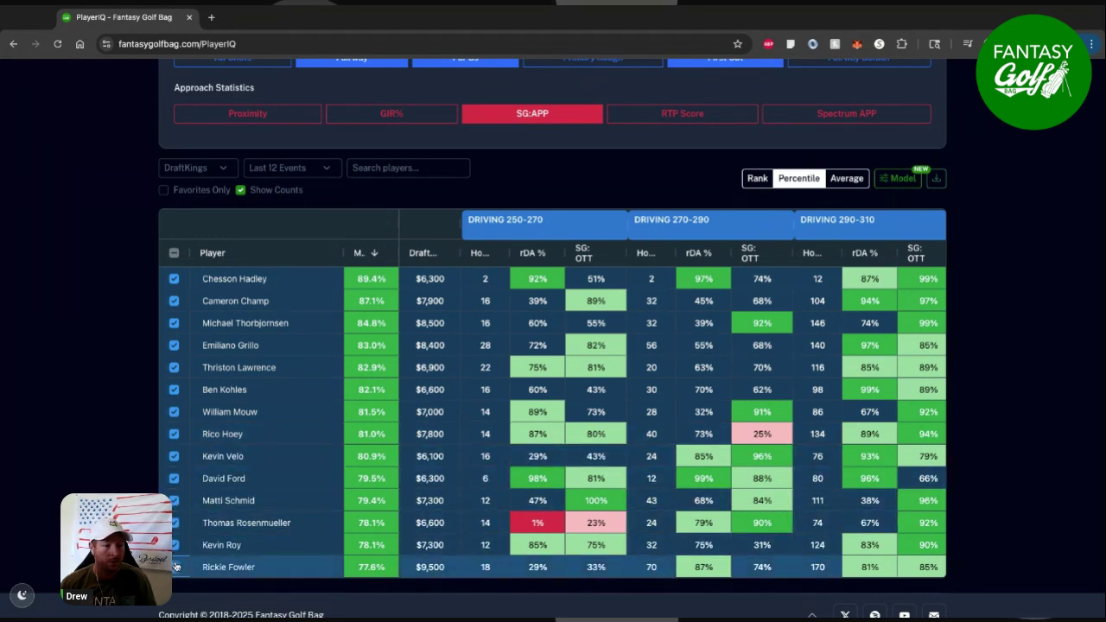
{"action": "scroll", "coordinate": [256, 484], "scroll_direction": "down", "scroll_amount": 1}
{"action": "left_click", "coordinate": [174, 502]}
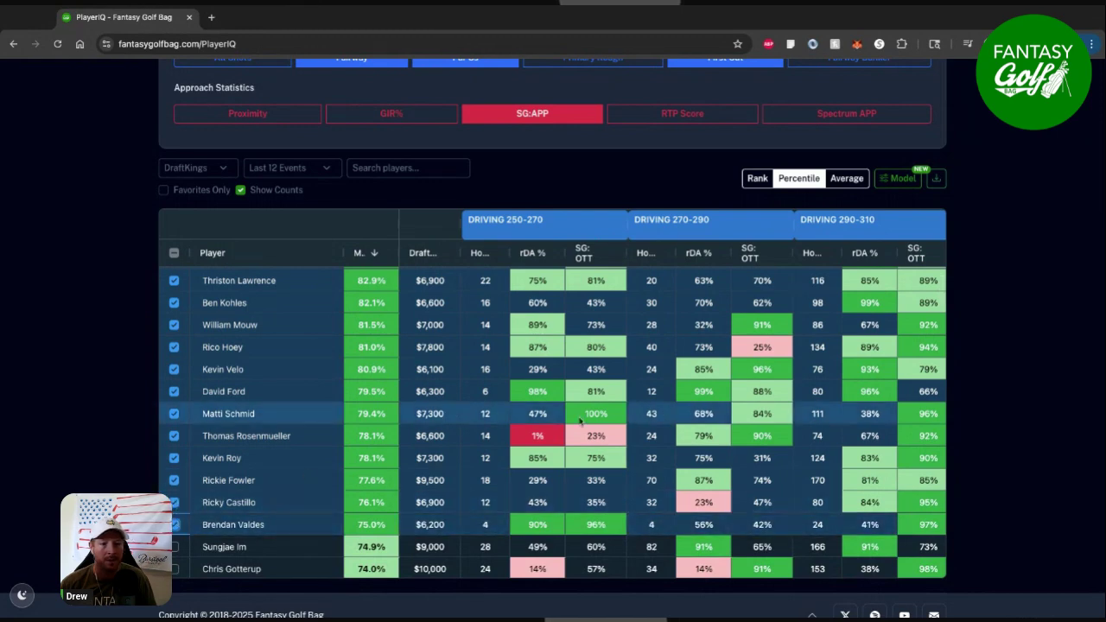
{"action": "scroll", "coordinate": [579, 419], "scroll_direction": "up", "scroll_amount": 1}
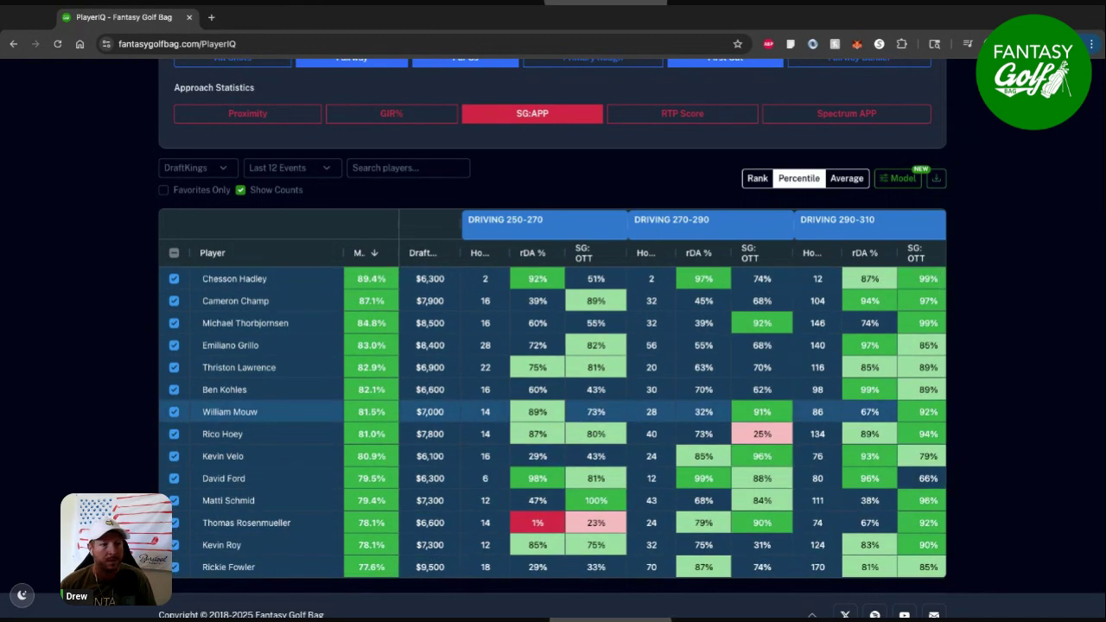
{"action": "scroll", "coordinate": [545, 159], "scroll_direction": "up", "scroll_amount": 3}
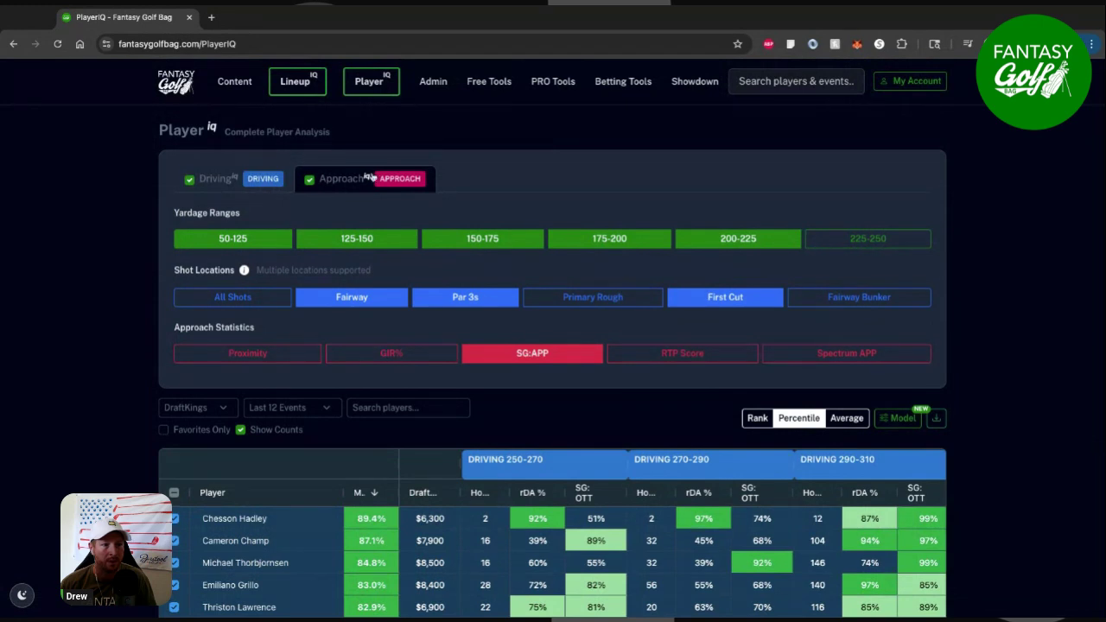